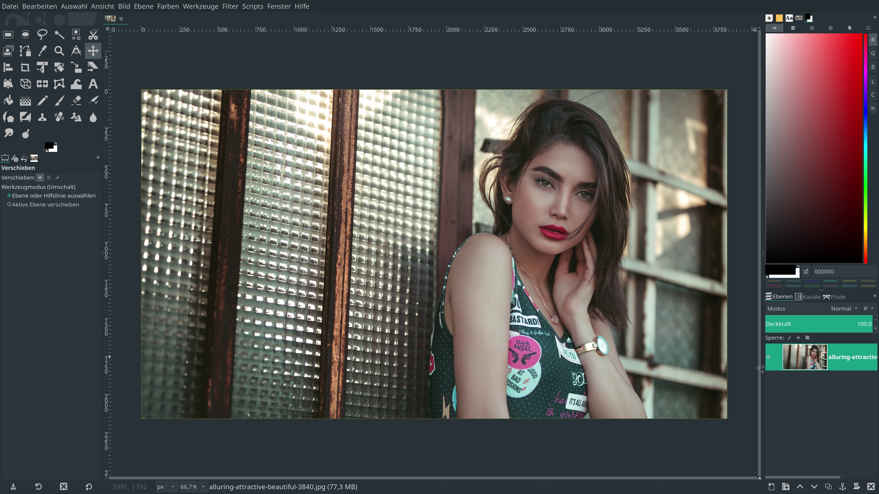
Duplicate the photo layer three times and hide the original layer at the bottom of the stack
left_click(827, 486)
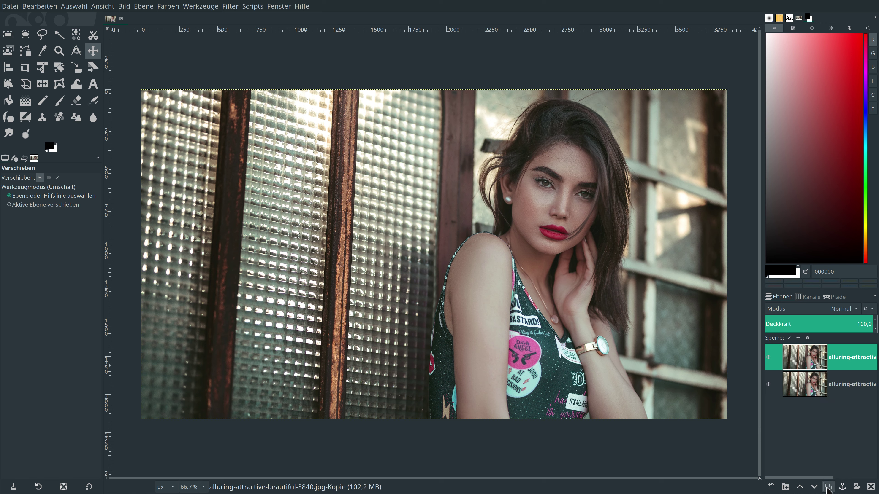
left_click(828, 487)
left_click(827, 486)
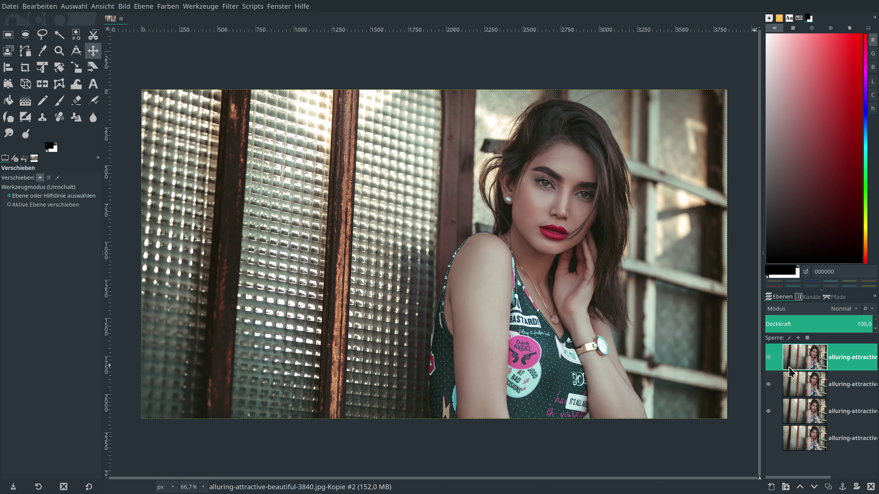
Hide the topmost copy and extract the RGB Rot component on the copy directly below it
left_click(801, 387)
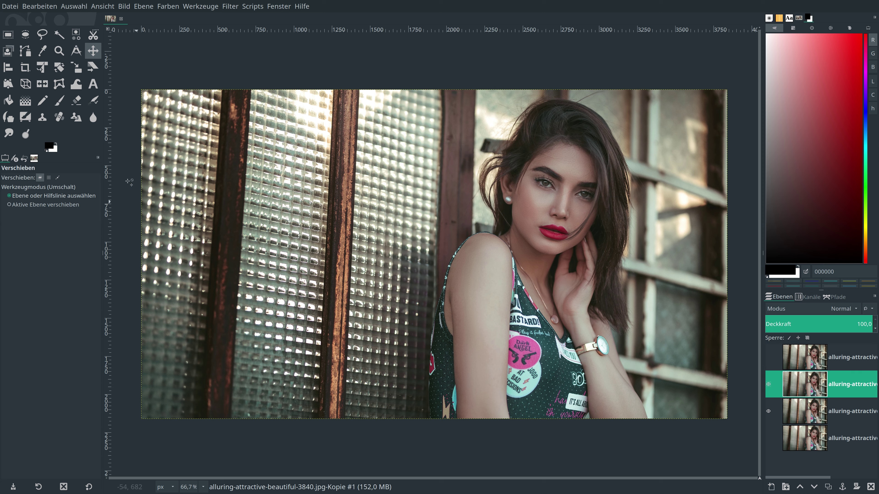
left_click(162, 7)
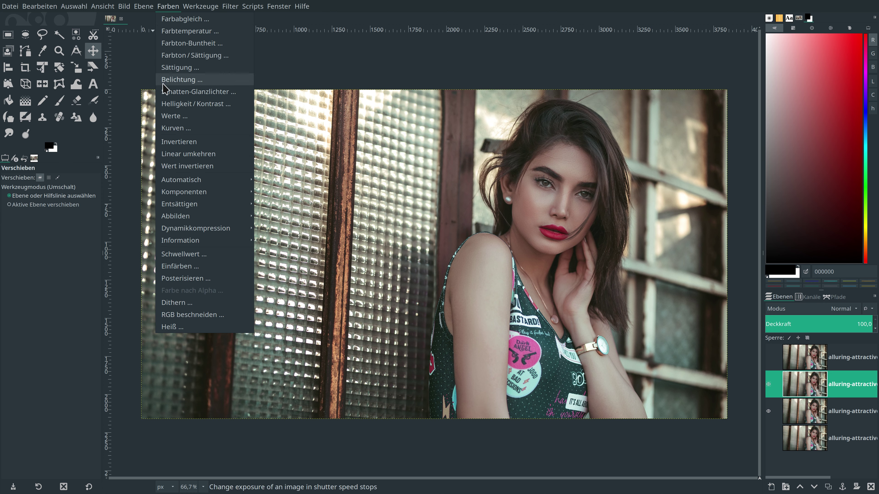
mouse_move(188, 197)
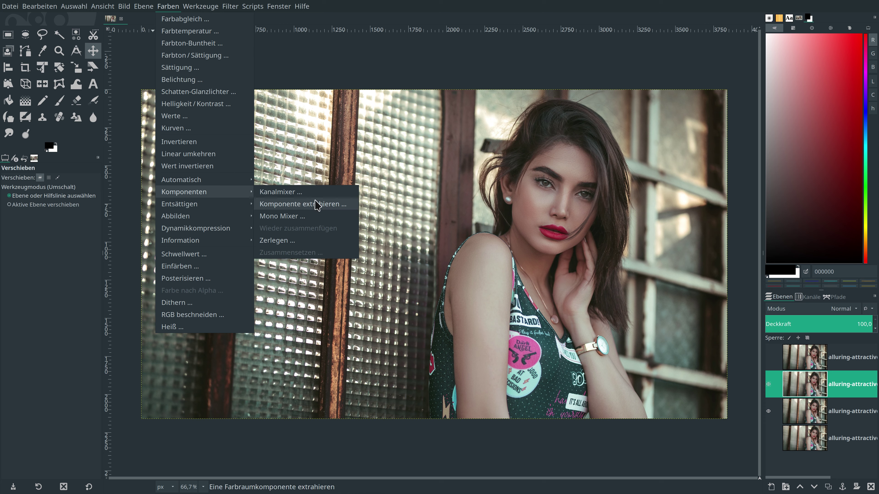
left_click(301, 204)
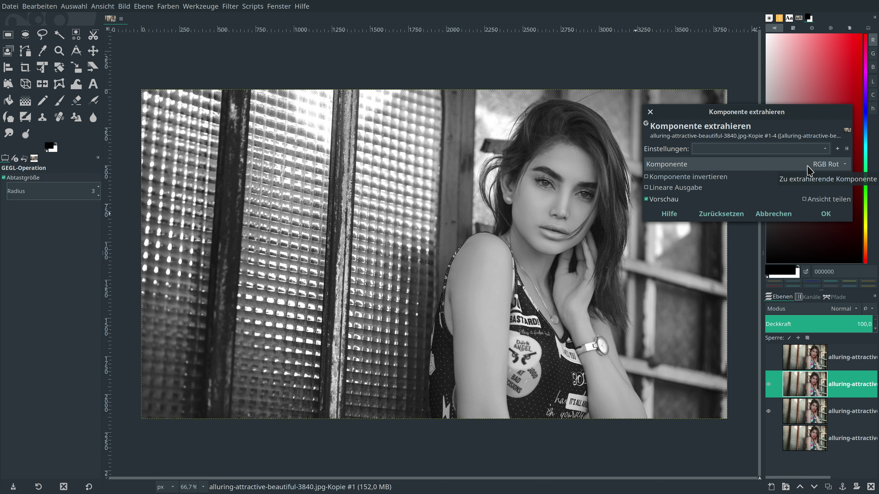
left_click(825, 214)
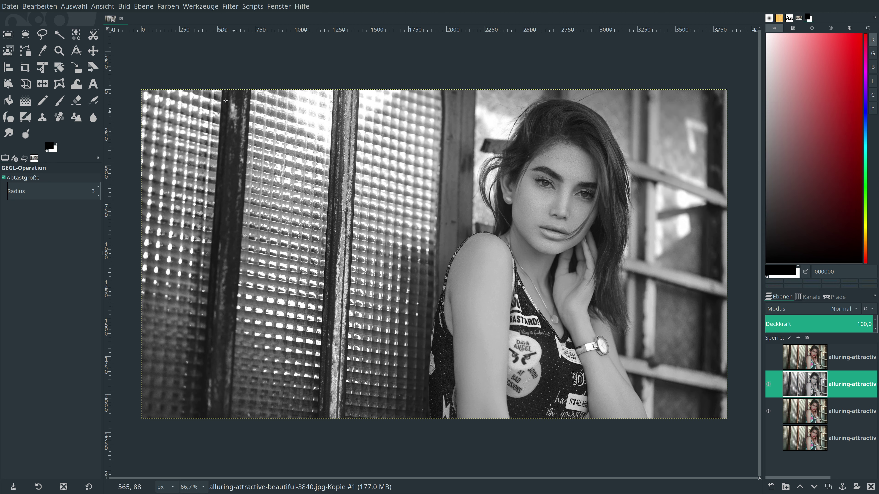
Apply the GEGL operation Farbverlauf (gradient-map) to the extracted red layer with Farbe 1 set to ddab1e
left_click(195, 8)
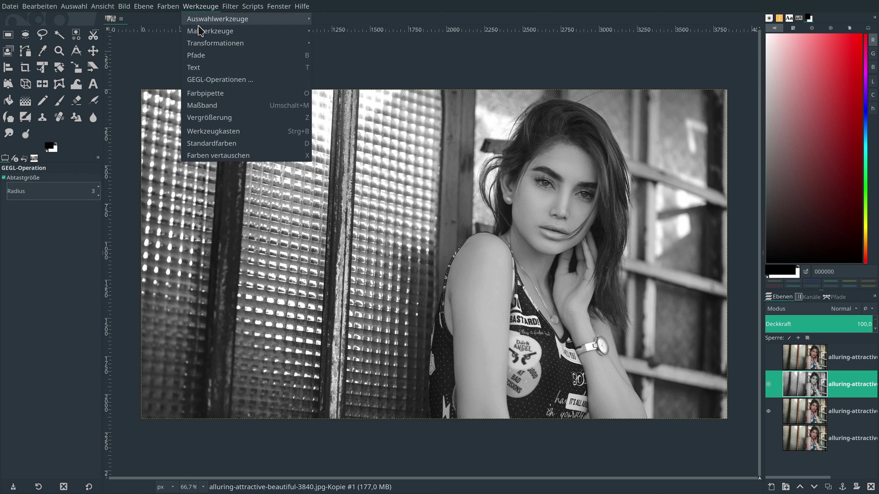
left_click(212, 80)
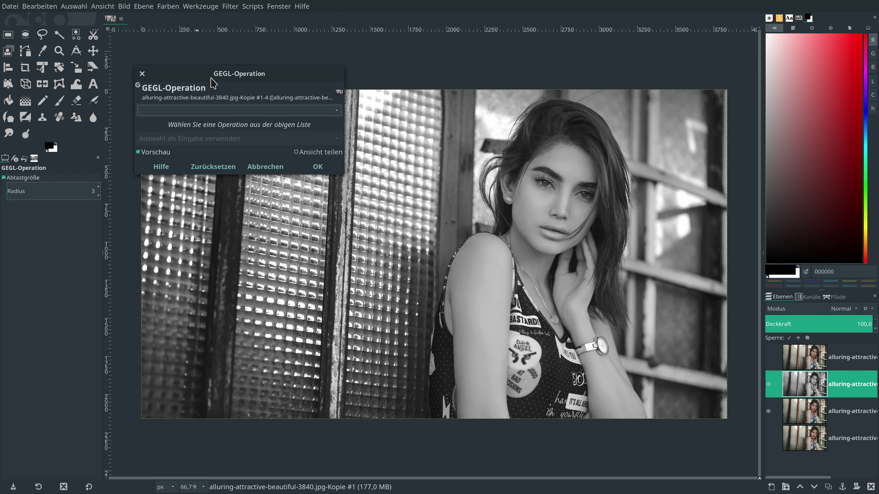
left_click(220, 111)
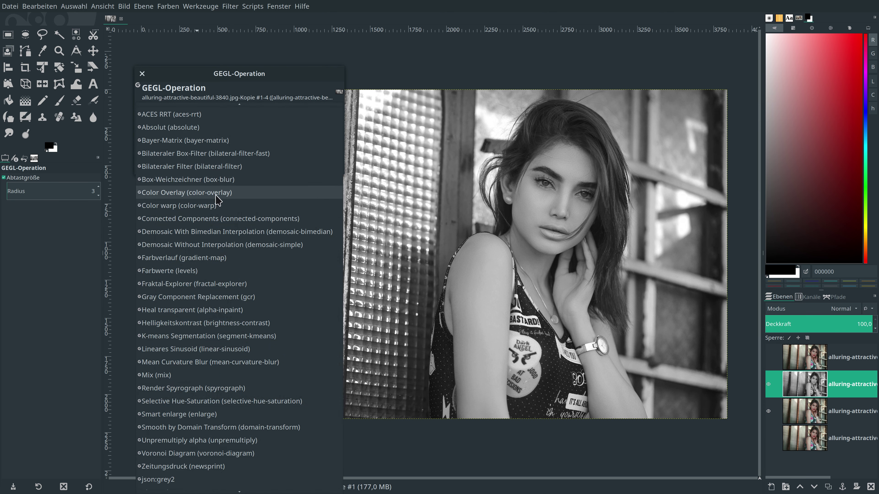
left_click(297, 258)
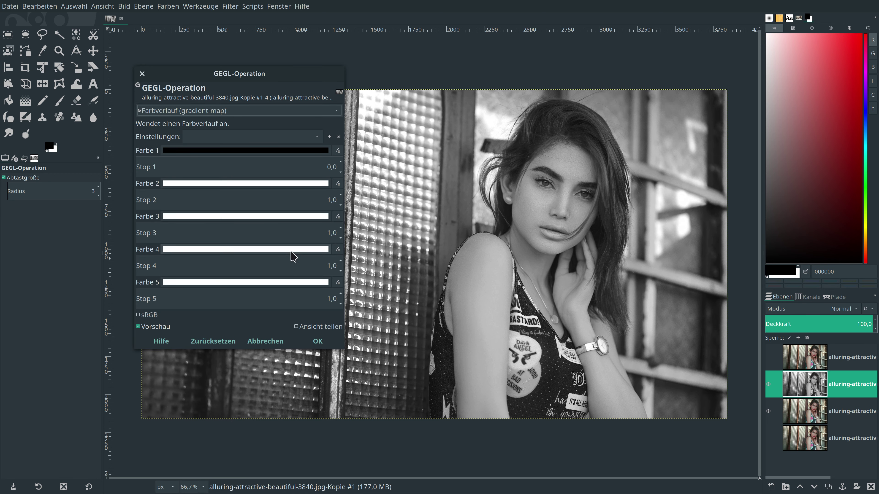
left_click(231, 150)
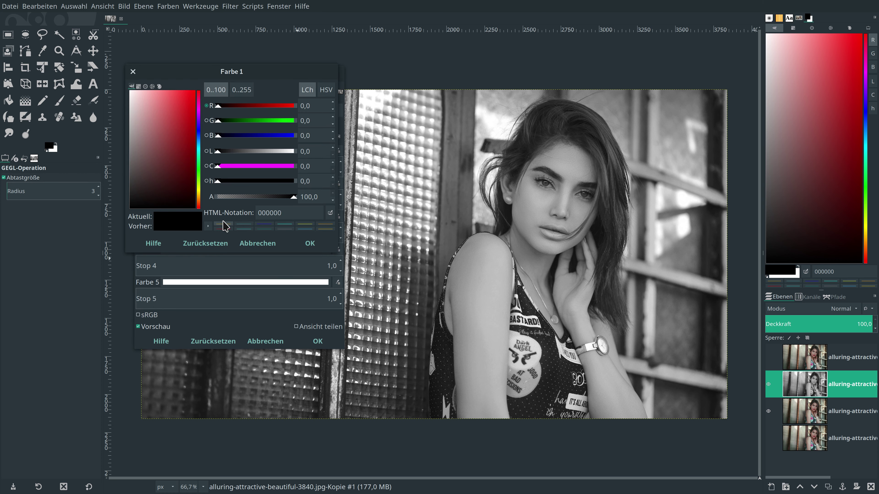
left_click(225, 228)
left_click(309, 212)
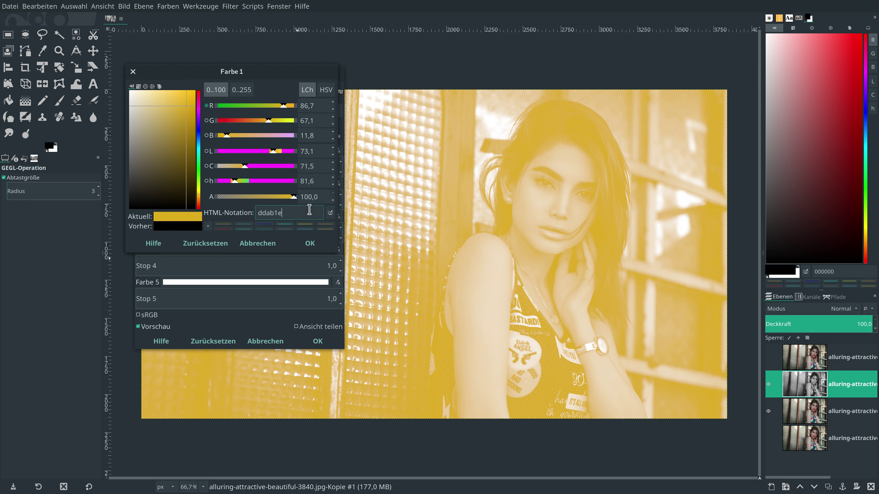
left_click(317, 342)
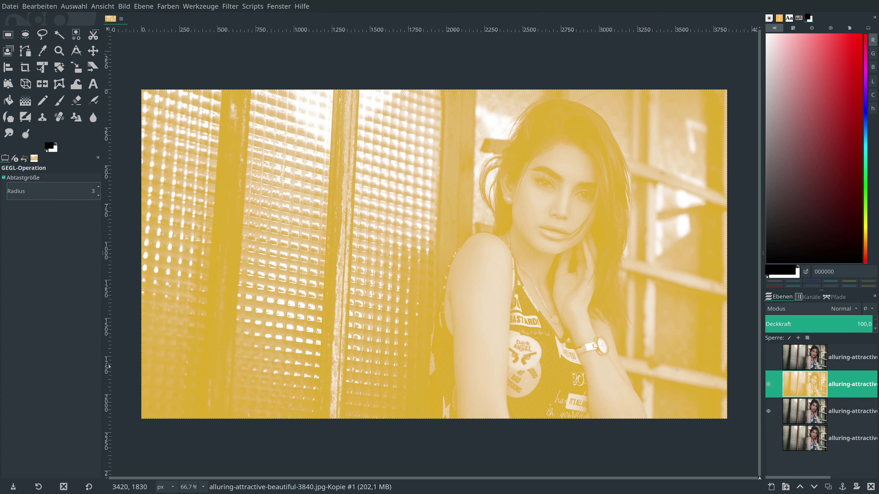
Add a layer mask from a grayscale copy of the yellow layer and invert the mask's values
right_click(847, 386)
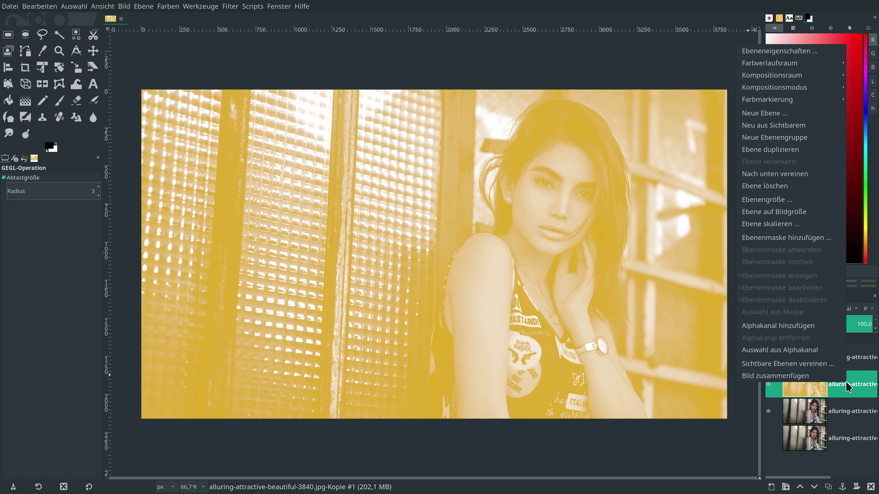
left_click(805, 239)
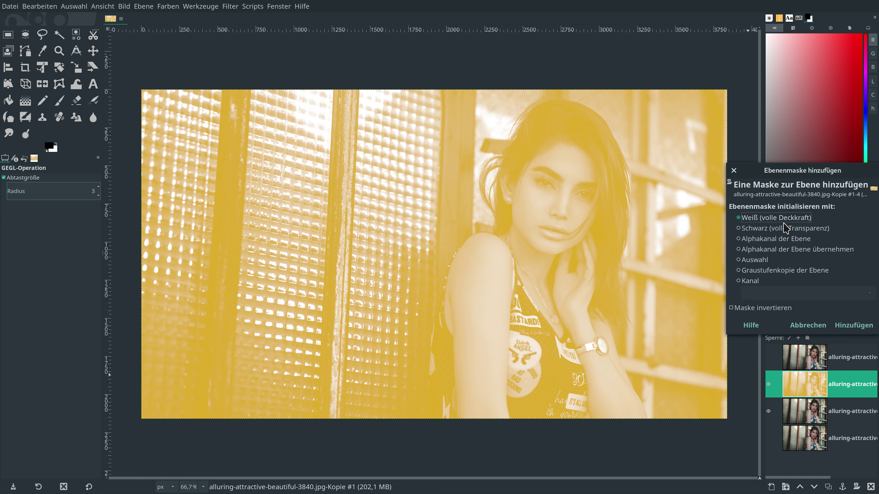
left_click(781, 271)
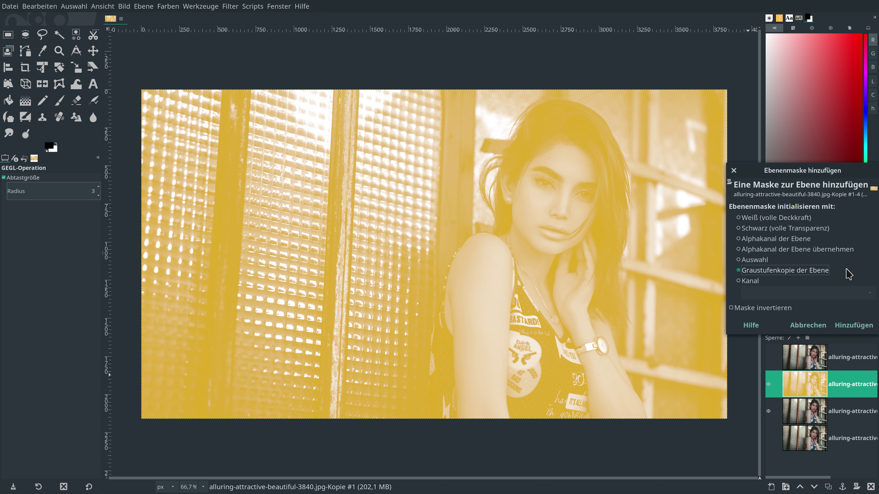
left_click(851, 327)
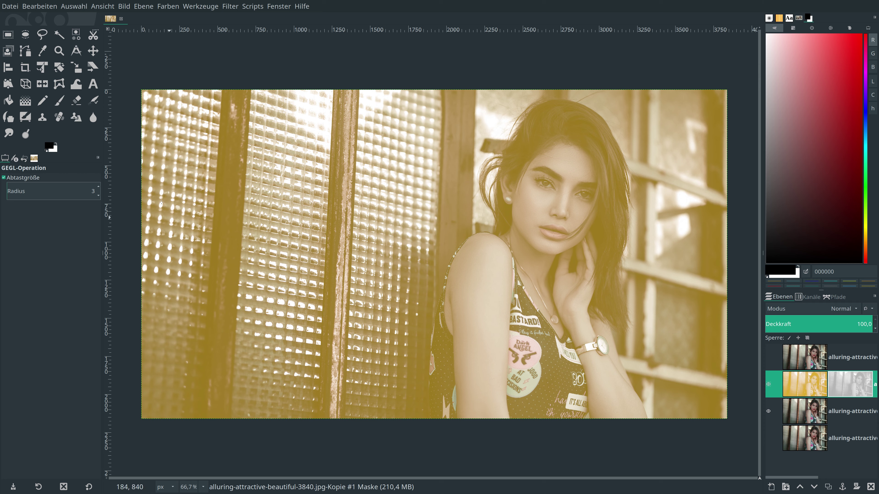
left_click(162, 7)
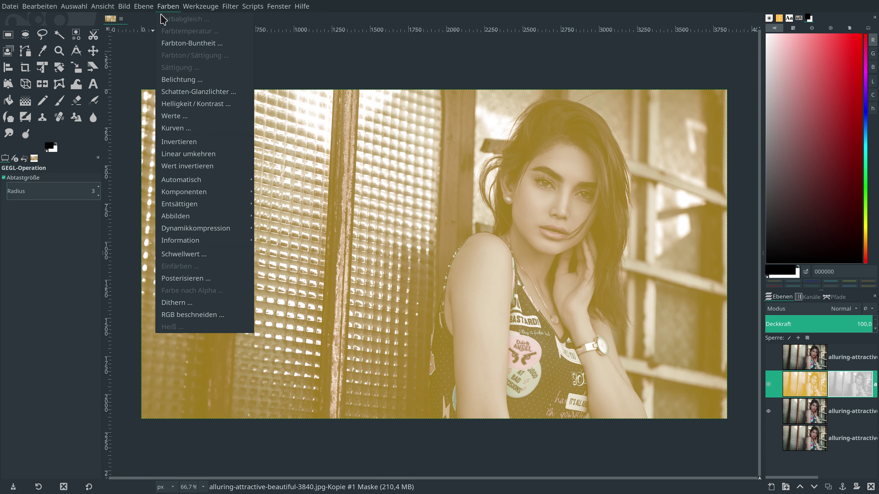
left_click(172, 166)
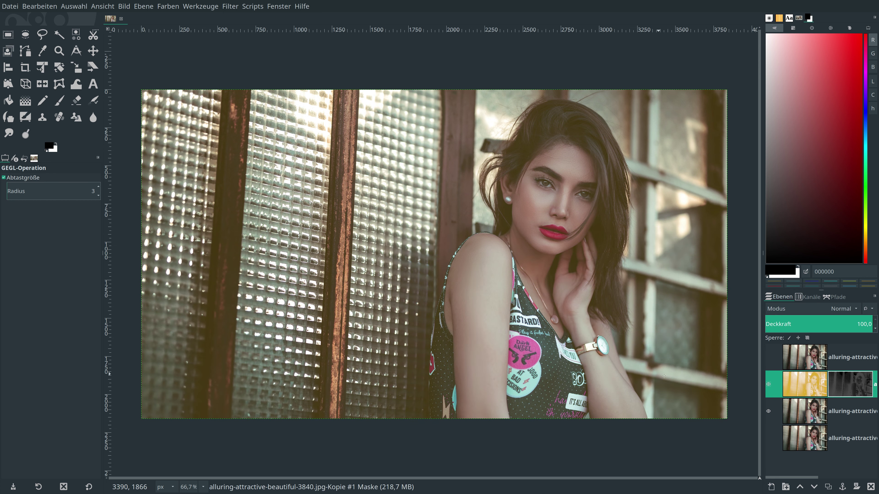
Make the topmost photo copy visible and extract its RGB Blau component
left_click(776, 363)
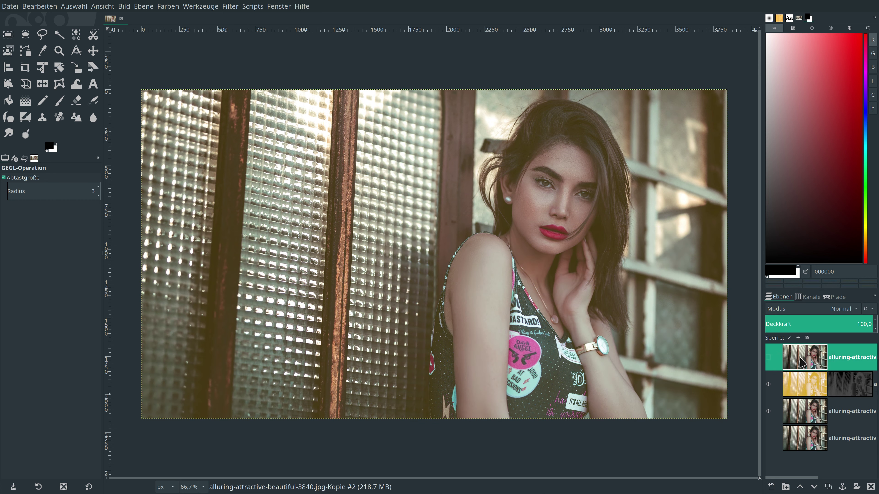
left_click(769, 359)
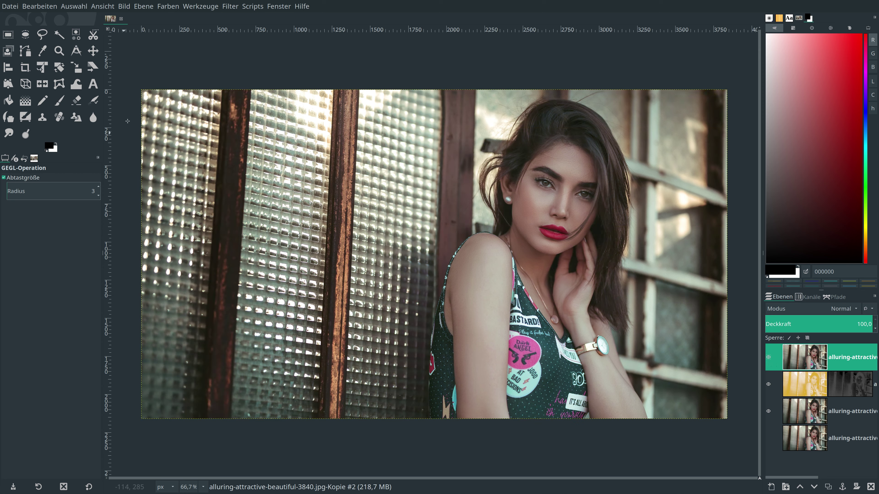
left_click(167, 7)
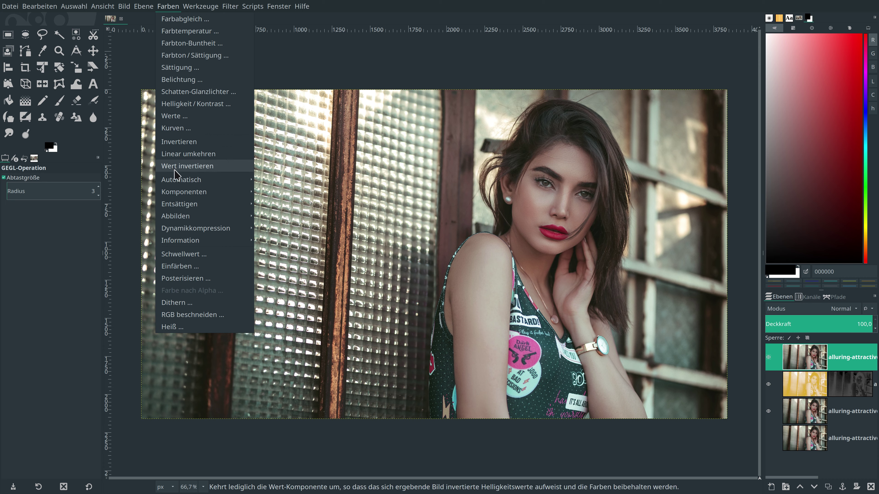
mouse_move(185, 193)
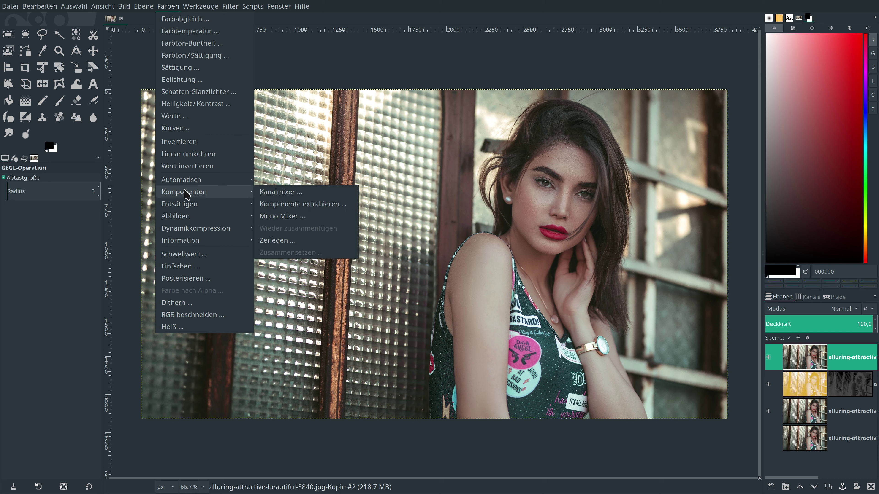
left_click(290, 204)
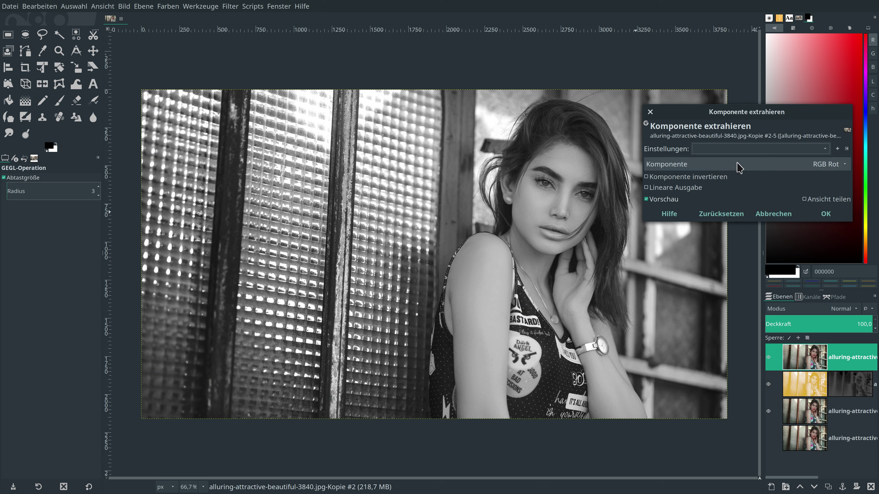
left_click(742, 167)
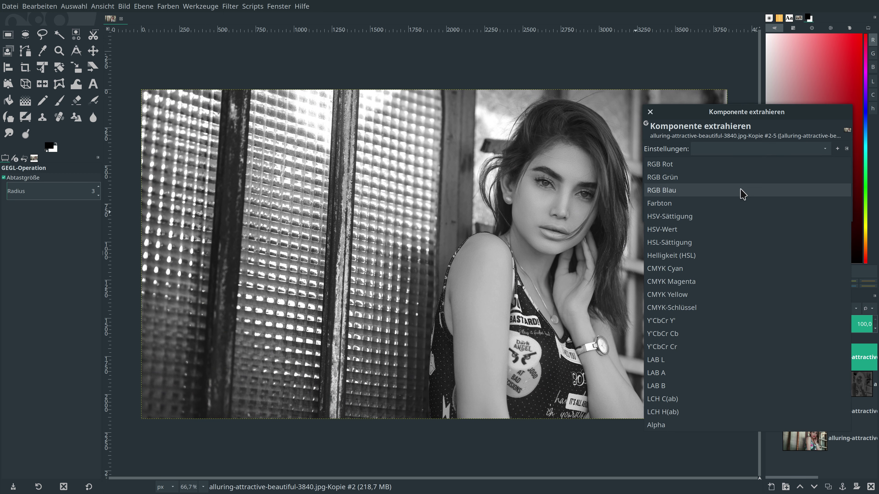
left_click(742, 191)
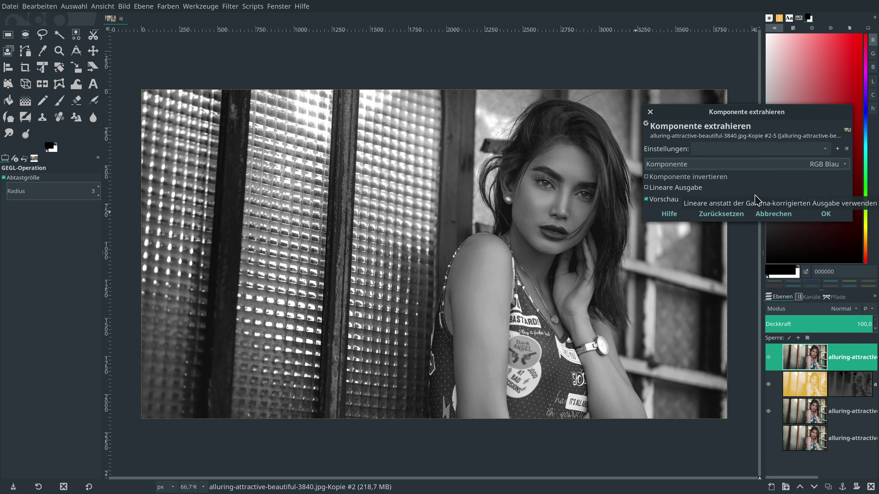
left_click(821, 217)
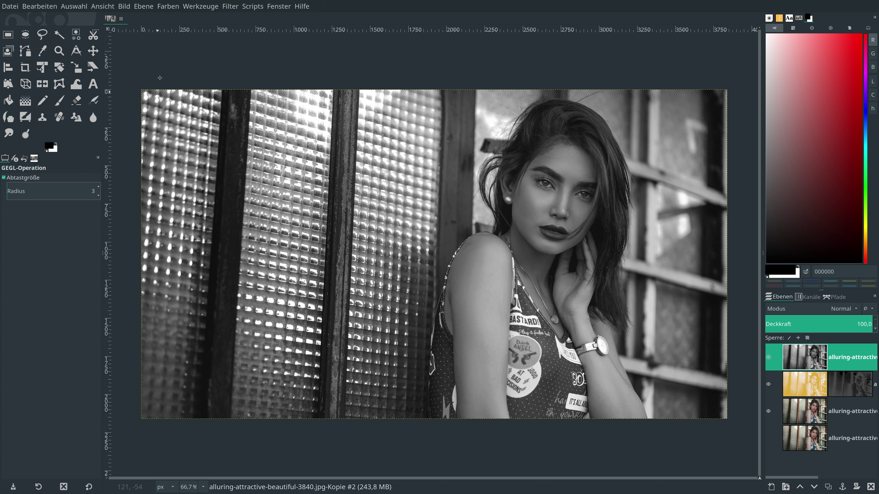
Apply the GEGL operation Farbverlauf (gradient-map) to the extracted blue layer with Farbe 1 set to 4ba0b1
left_click(168, 7)
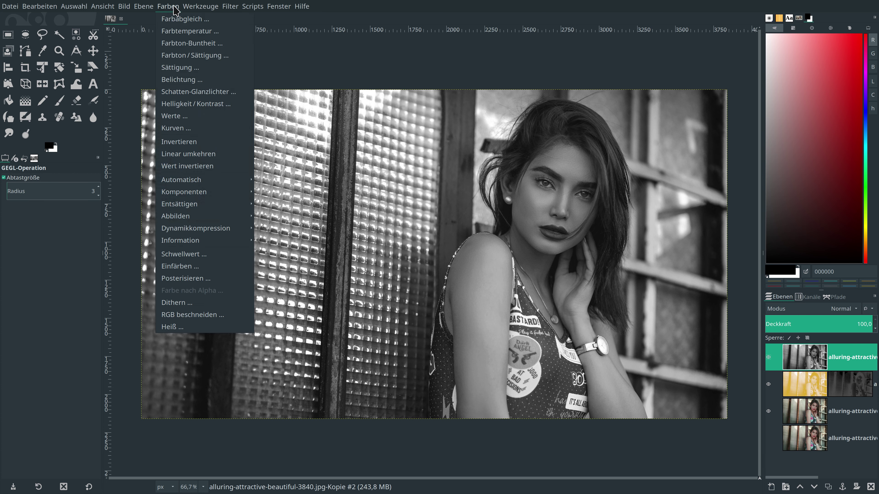
mouse_move(196, 7)
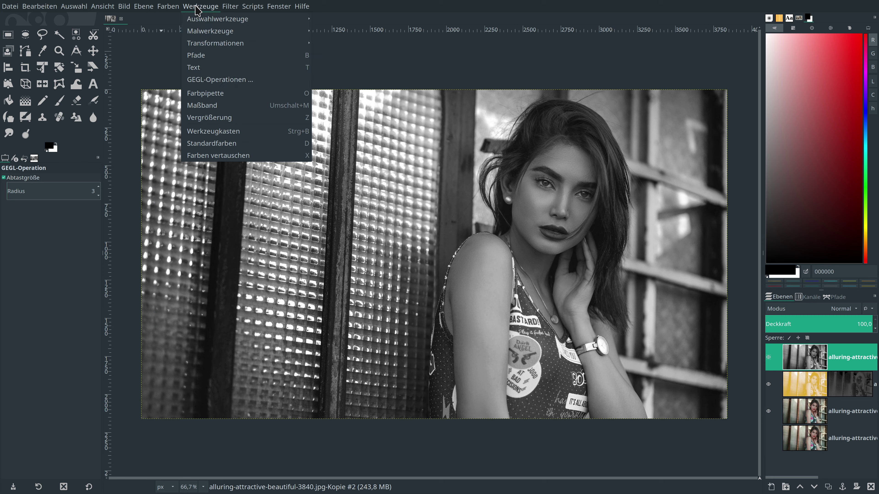
left_click(202, 79)
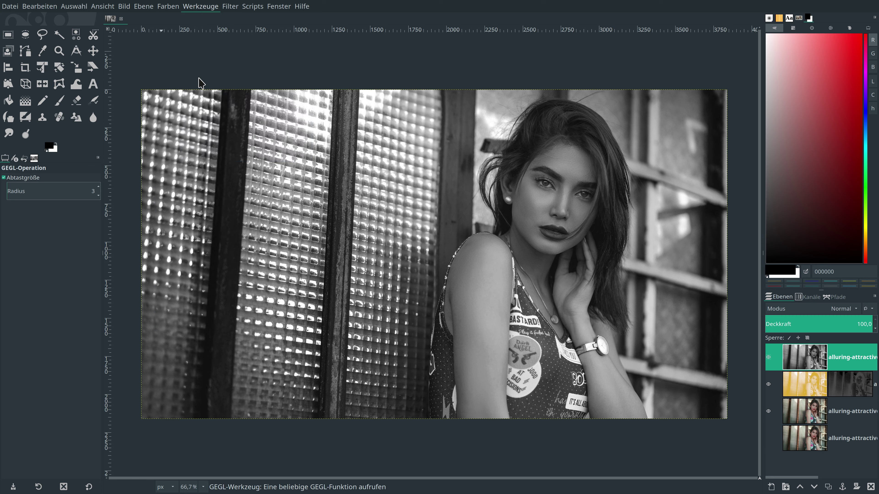
left_click(209, 110)
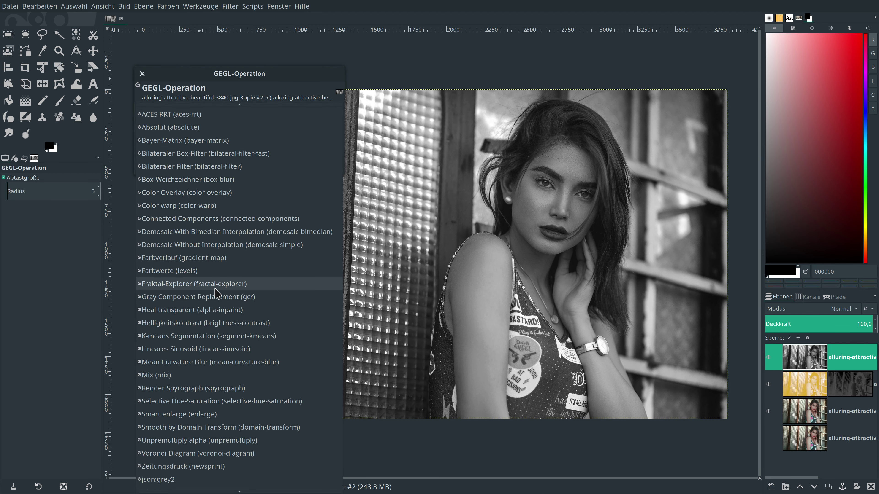
left_click(218, 258)
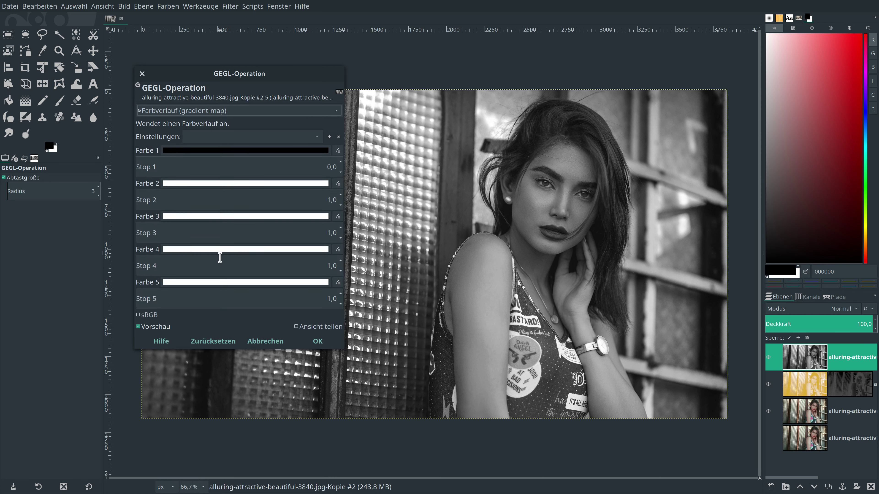
left_click(237, 155)
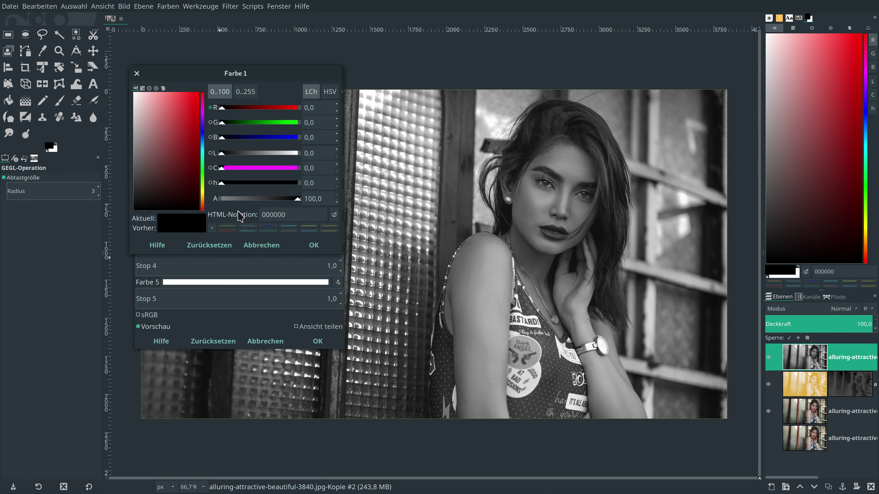
triple_click(322, 214)
type("4ba0b1")
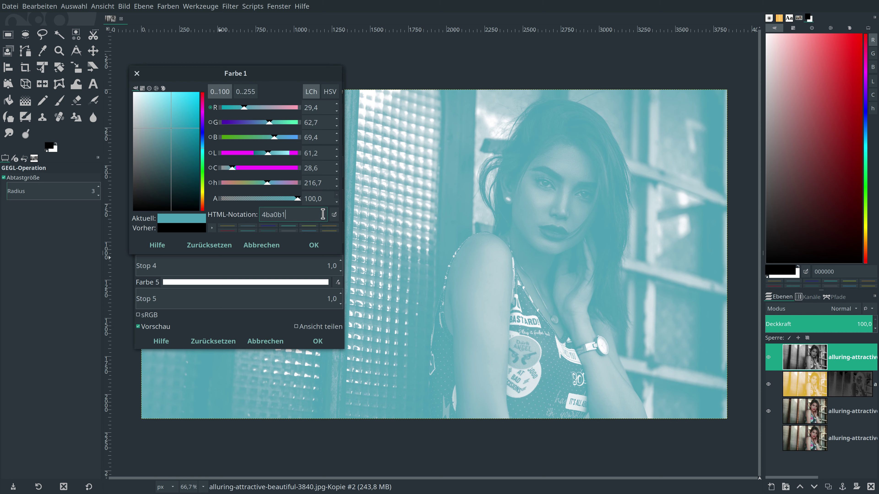
left_click(325, 247)
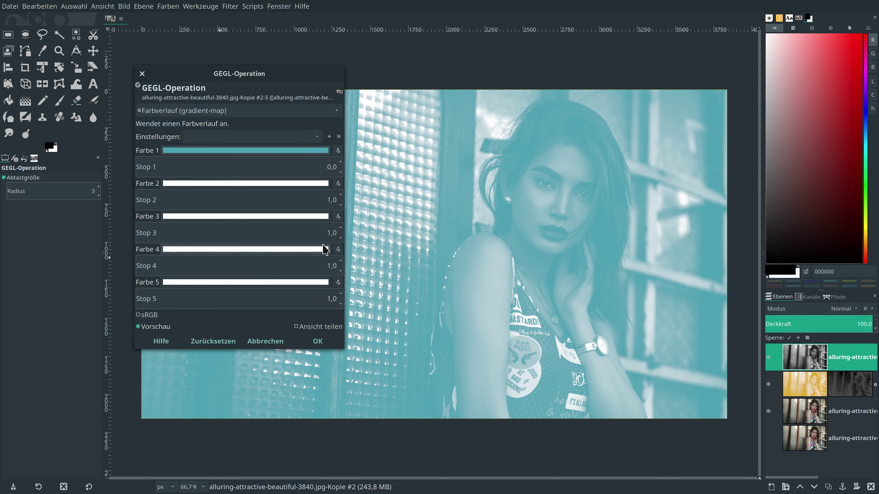
left_click(317, 341)
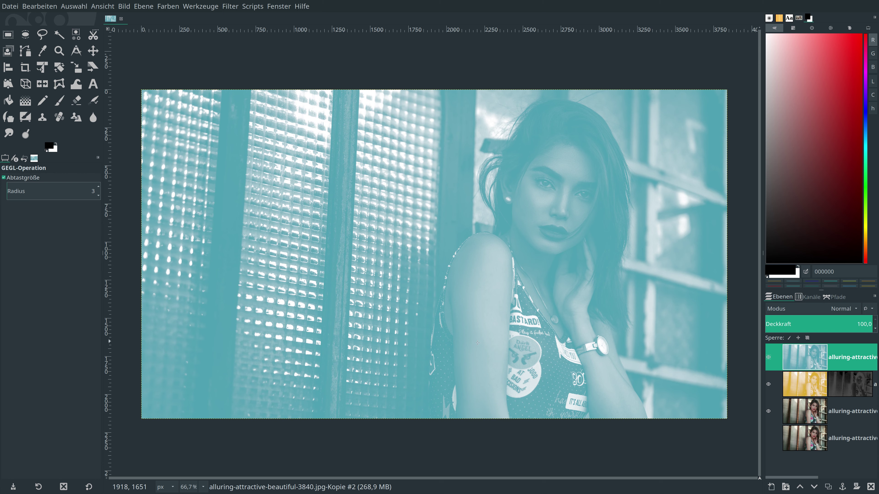
Add a non-inverted layer mask to the teal layer from its grayscale copy, then make the layer content active instead of the mask
right_click(856, 362)
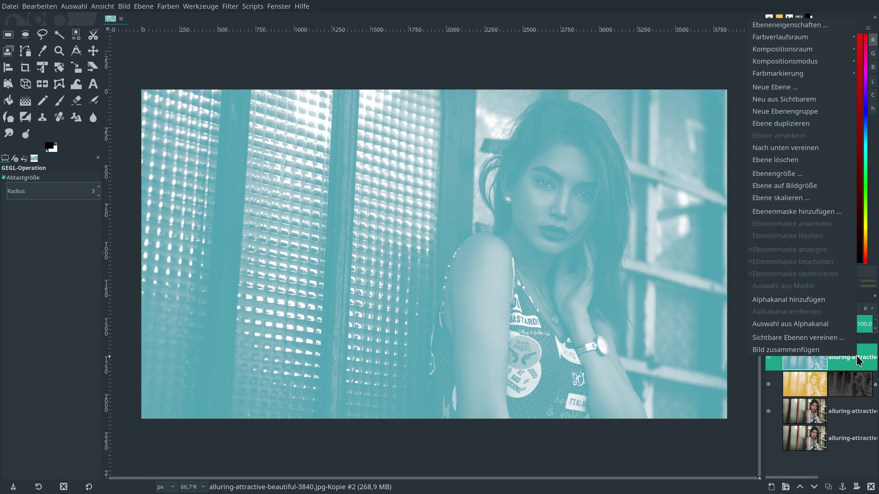
left_click(809, 218)
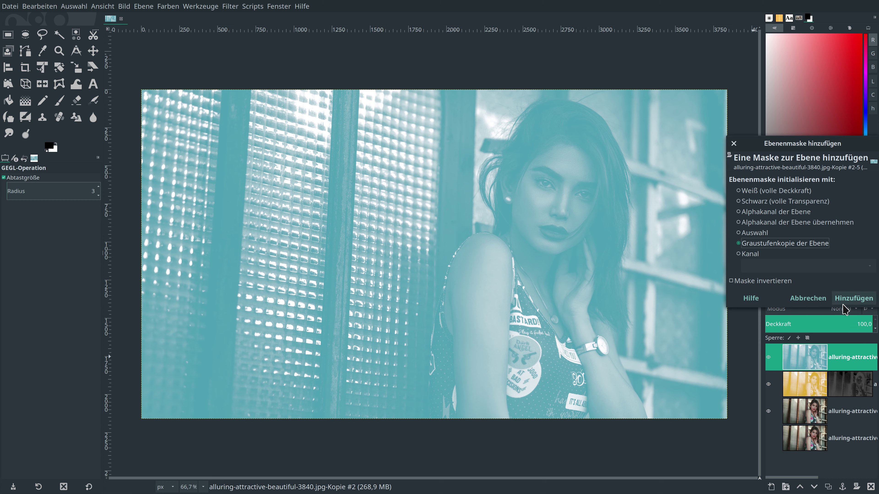
left_click(853, 301)
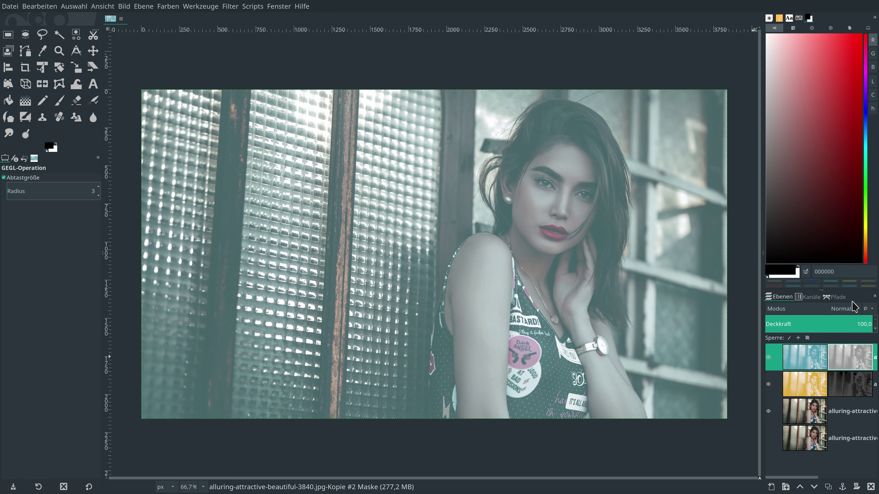
left_click(822, 364)
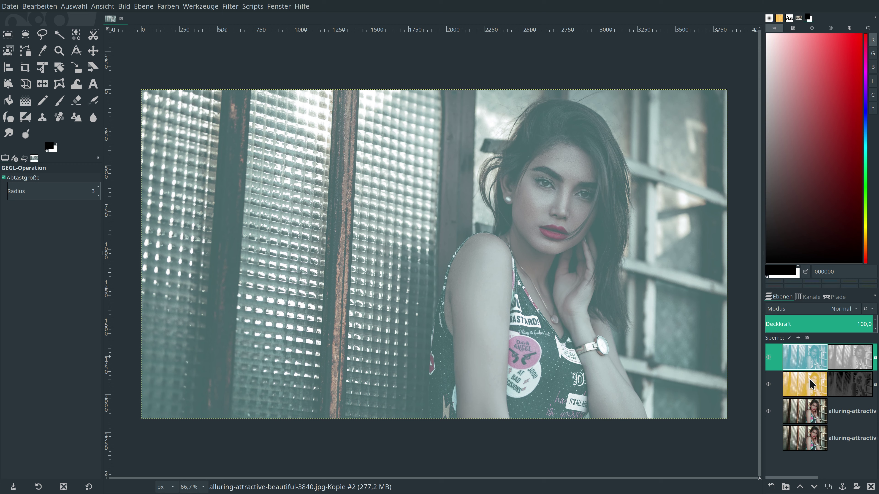
Hide the teal layer and set the yellow layer's blend mode to Ausschluss
left_click(768, 362)
left_click(795, 384)
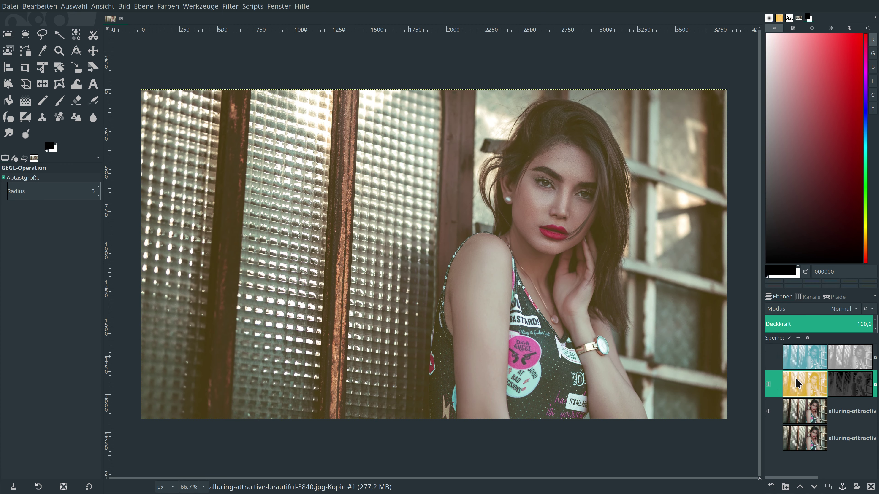
left_click(819, 312)
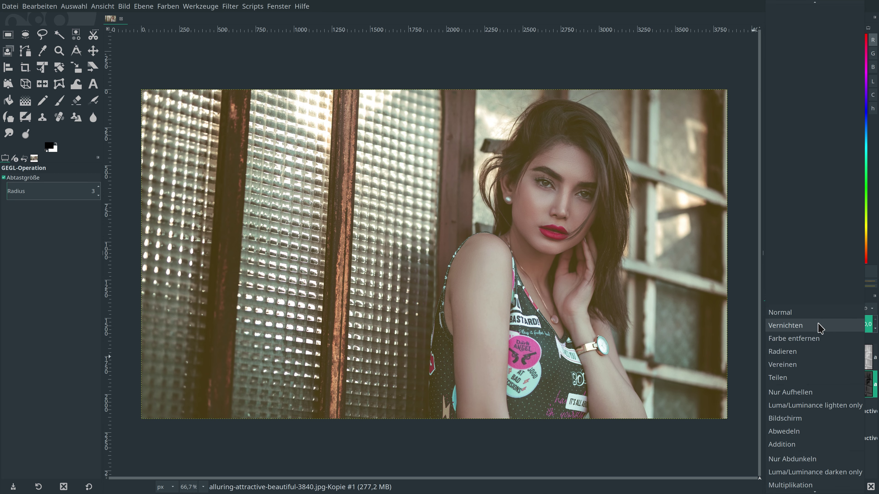
mouse_move(817, 492)
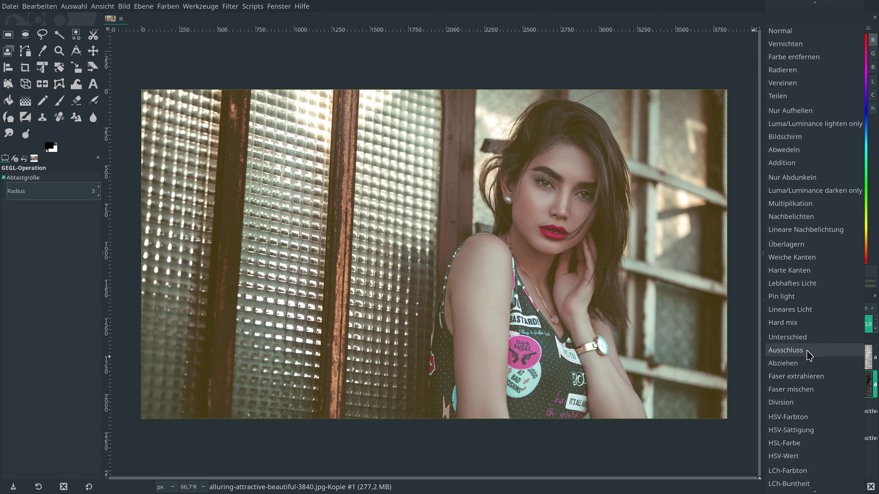
left_click(809, 355)
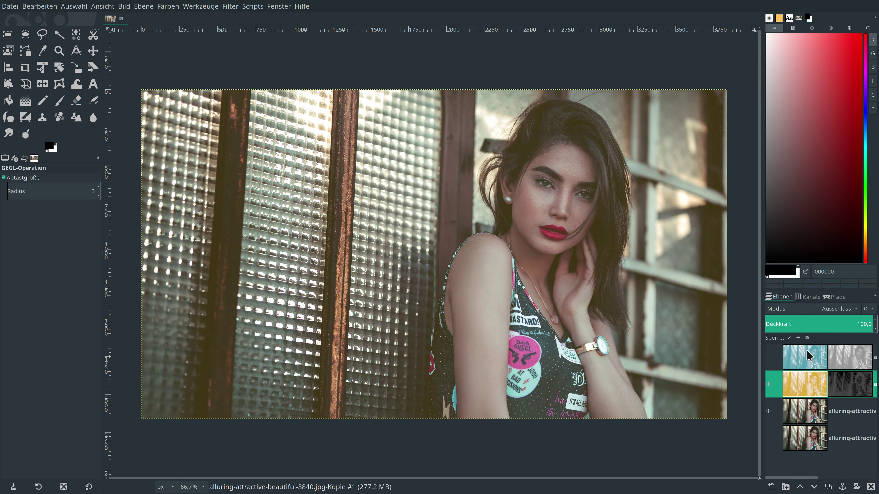
Make the teal layer visible again and set its blend mode to Überlagern
left_click(768, 357)
left_click(792, 357)
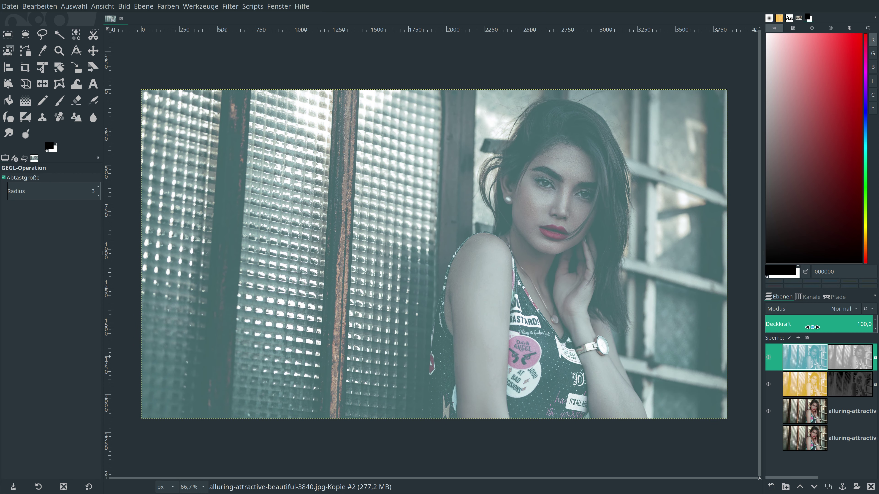
left_click(821, 309)
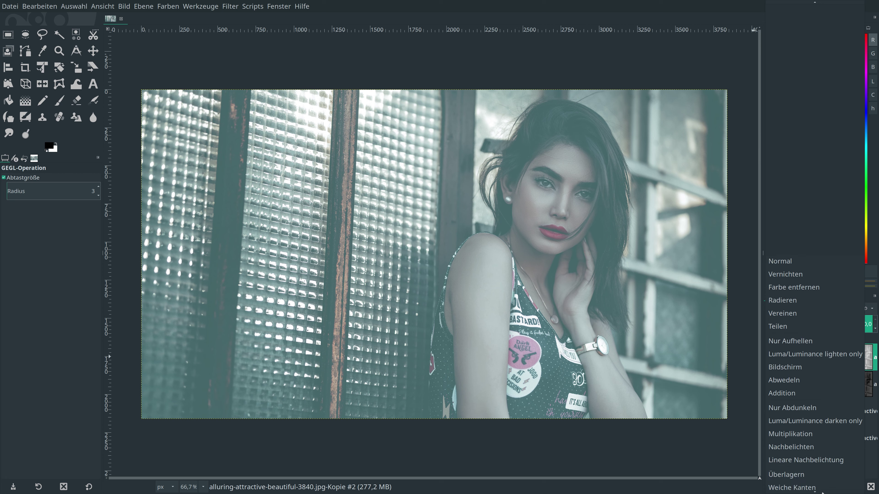
left_click(801, 367)
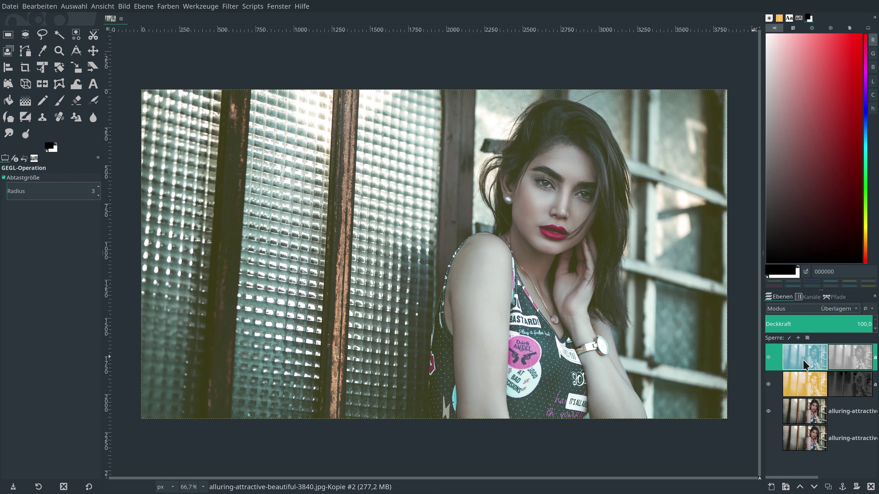
Hide the teal layer and raise the yellow layer's saturation with a Skalierung of 1,750
left_click(801, 379)
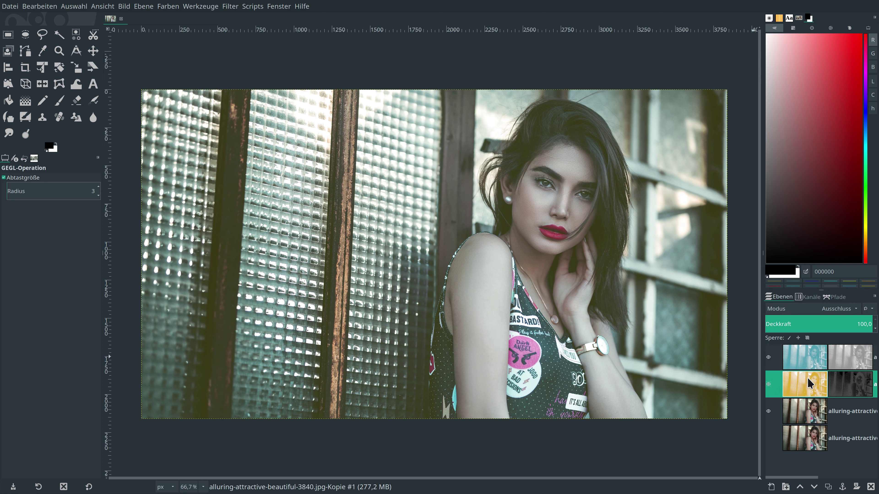
left_click(768, 357)
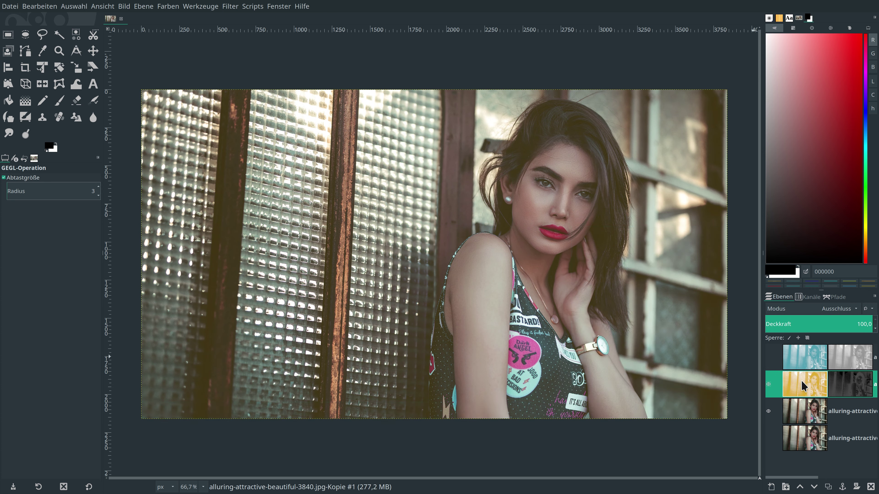
left_click(170, 7)
left_click(173, 67)
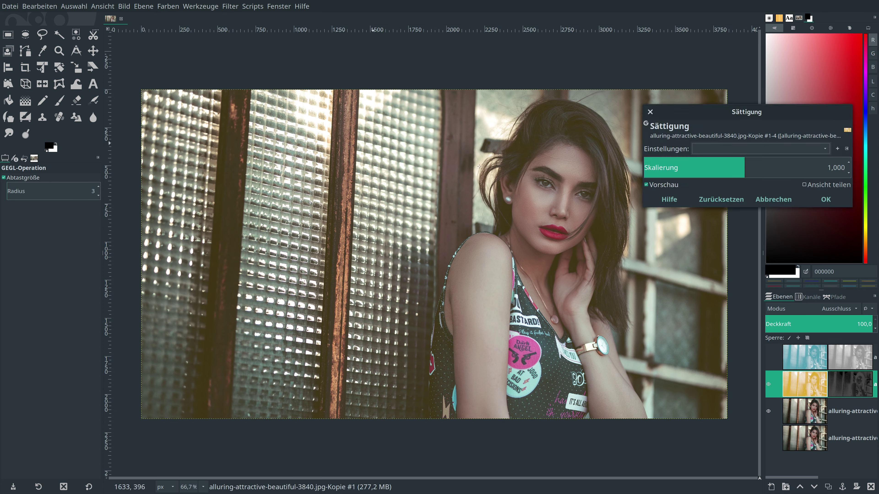
double_click(837, 167)
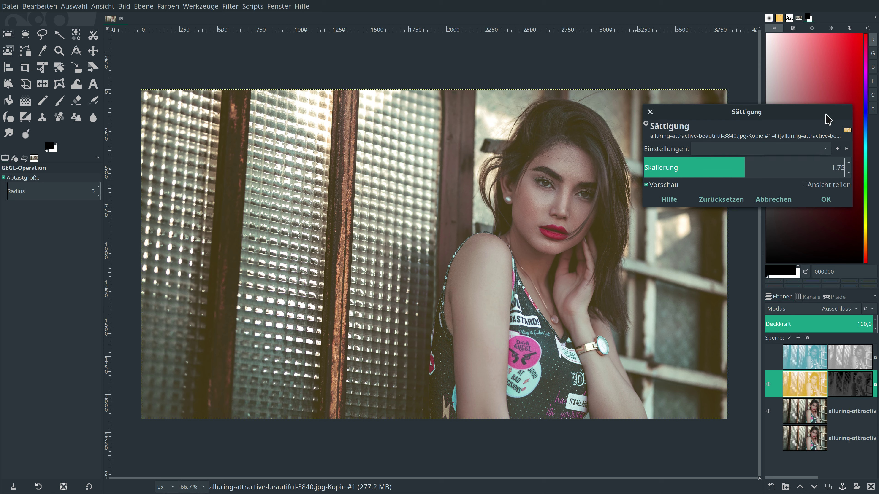
key("Return")
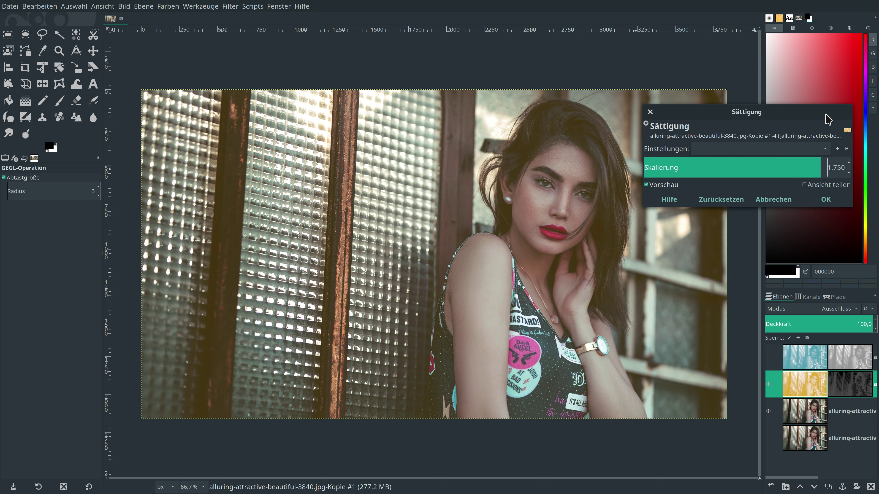
left_click(825, 199)
Show the teal layer again and raise its saturation with a Skalierung of 1,500
left_click(768, 357)
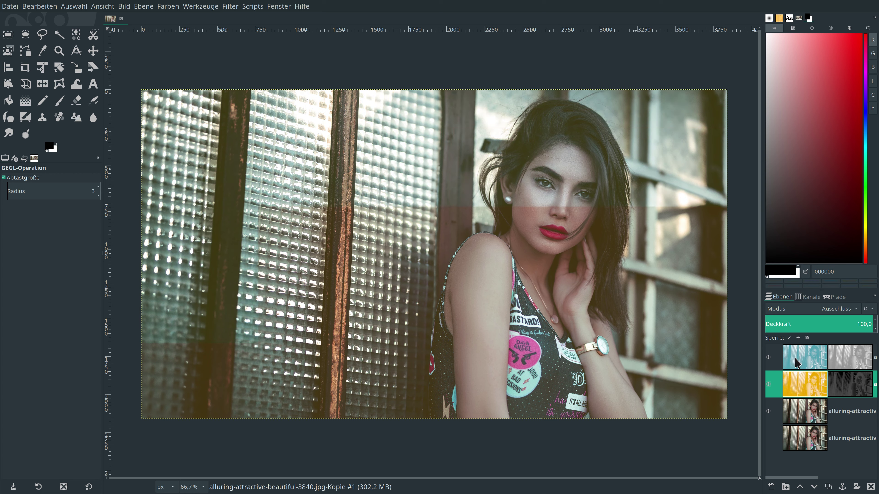
left_click(804, 356)
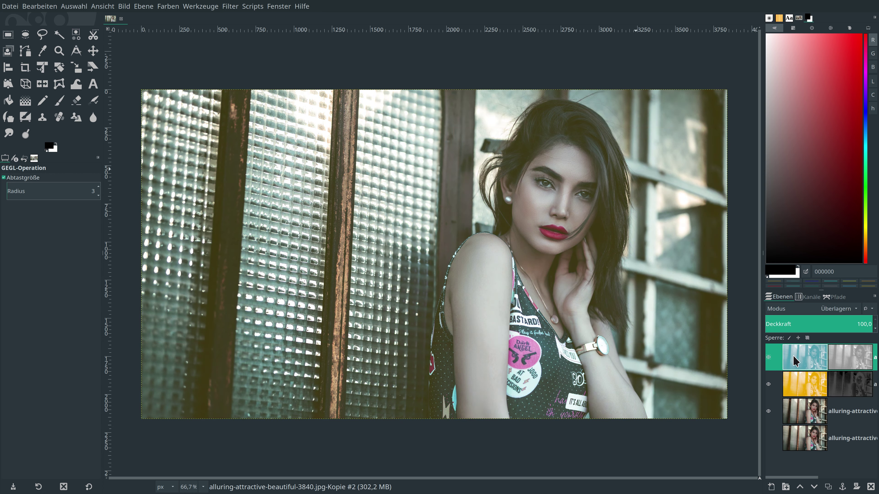
left_click(159, 7)
left_click(175, 67)
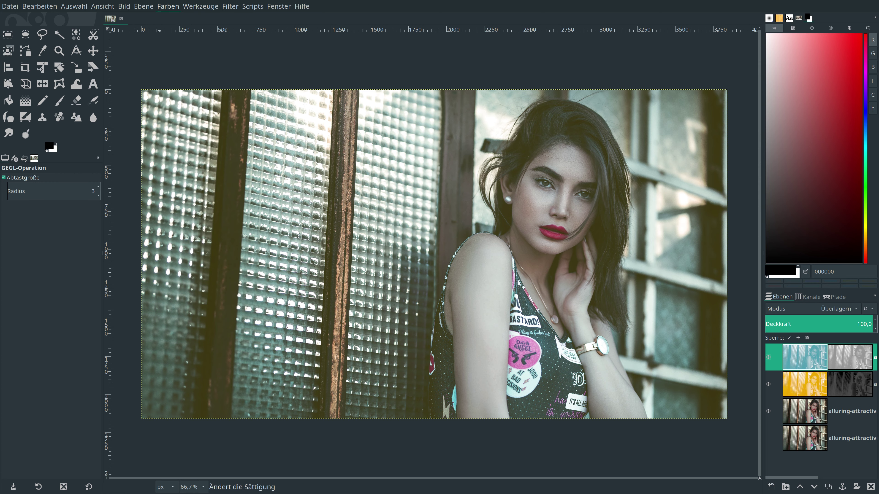
left_click_drag(832, 168, 844, 168)
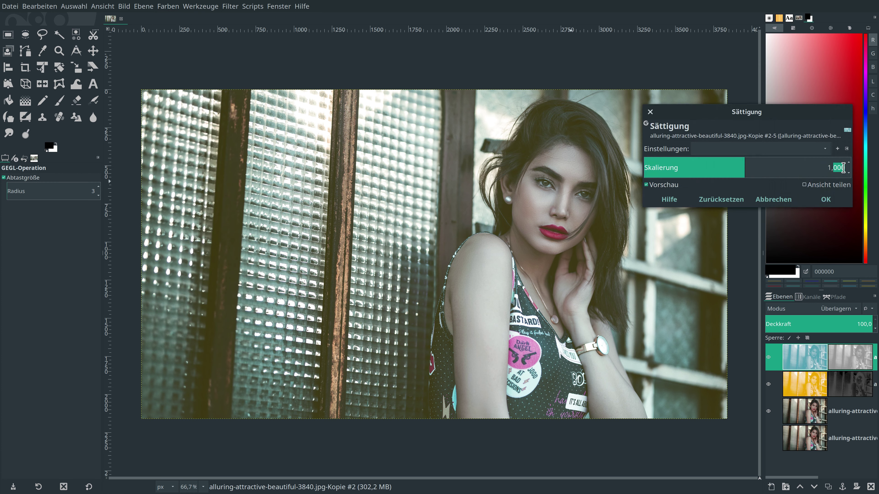
type("500")
key("Return")
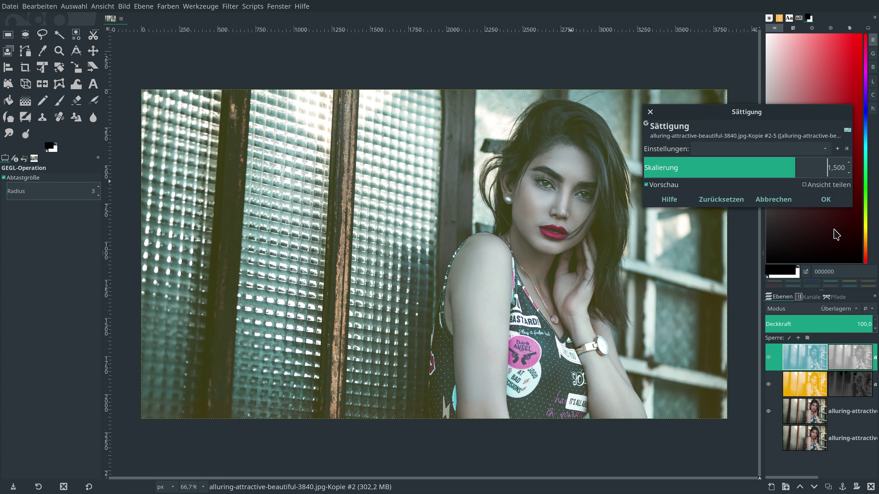
left_click(826, 200)
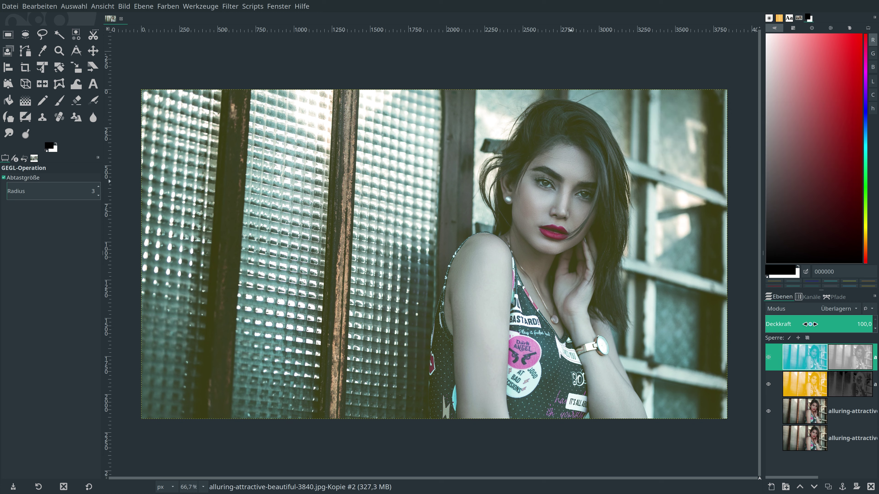
Set the opacity of the yellow layer to 75 and that of the teal layer to 50
left_click(810, 383)
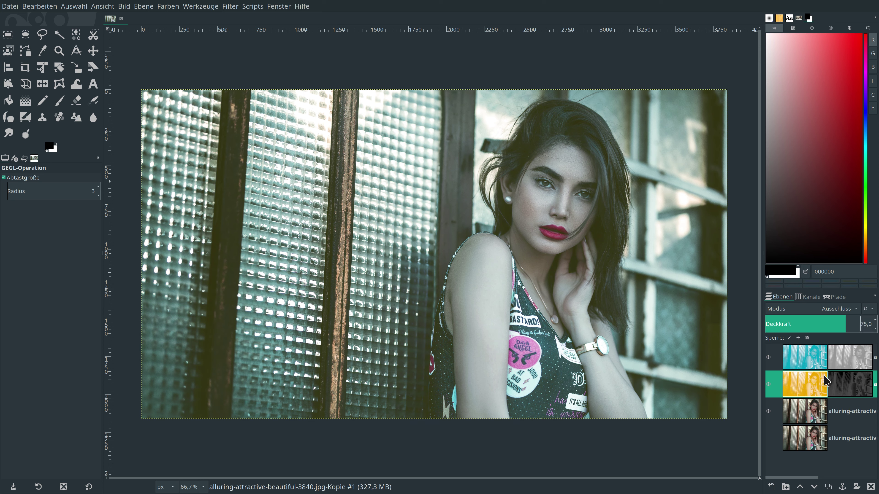
left_click(813, 366)
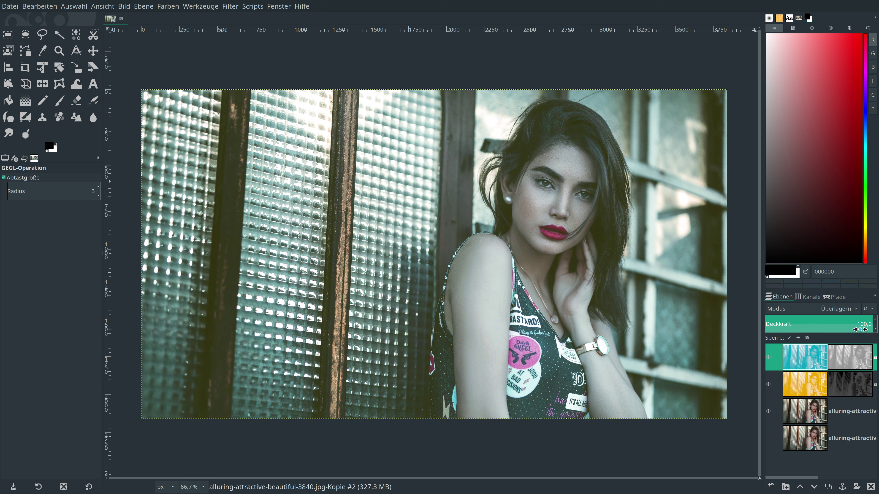
triple_click(860, 324)
type("50")
key("Return")
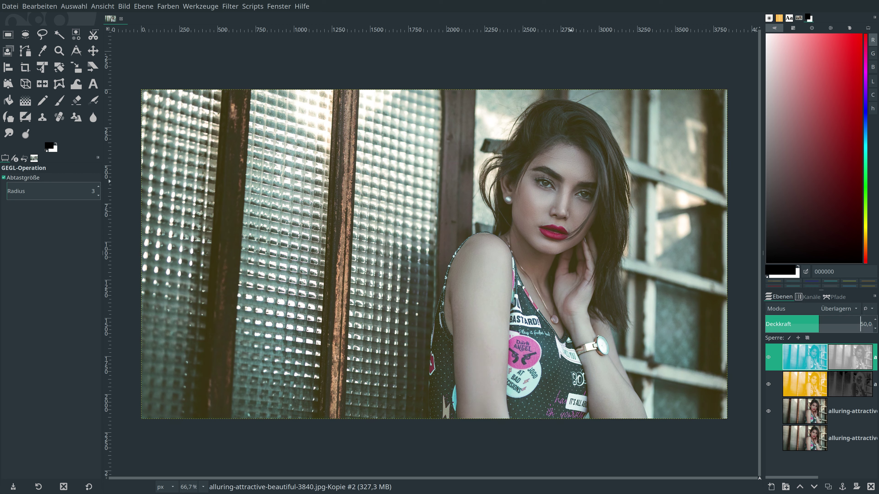
Merge the visible layers into one layer with the Nach Bedarf erweitert option
right_click(812, 361)
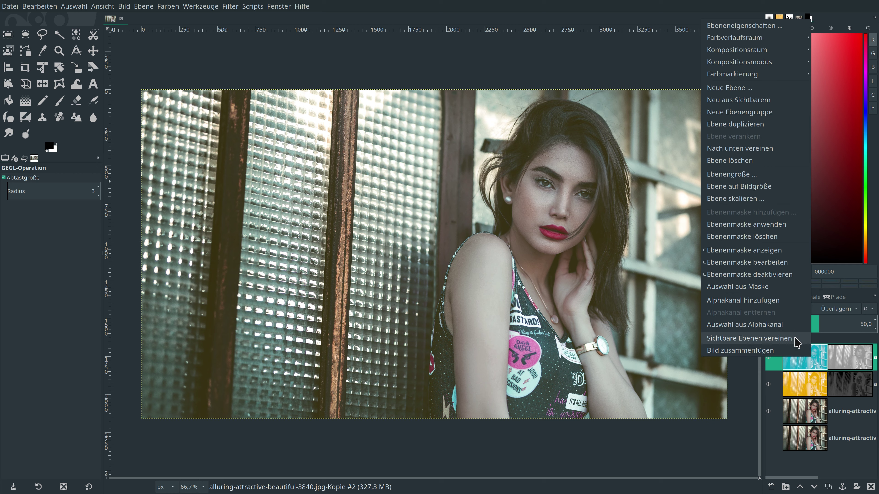
left_click(794, 342)
left_click(842, 401)
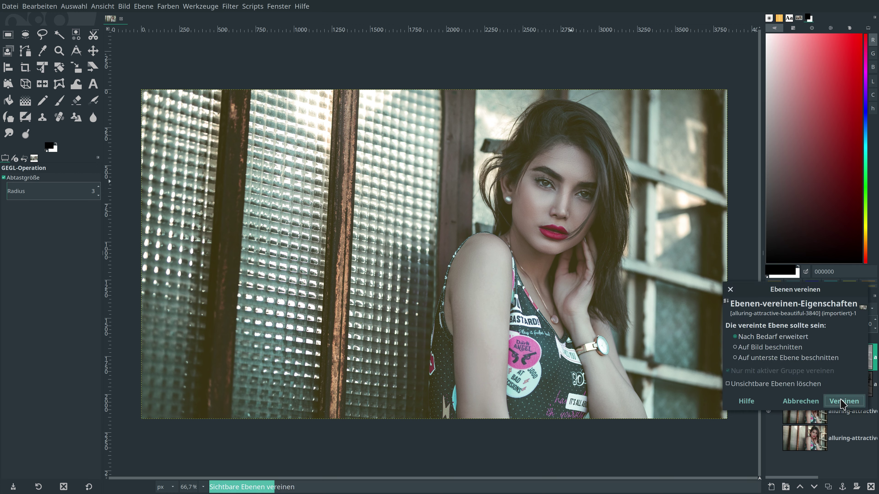
Compare the merged layer with the original photo by showing the original and toggling the merged layer's visibility
left_click(769, 390)
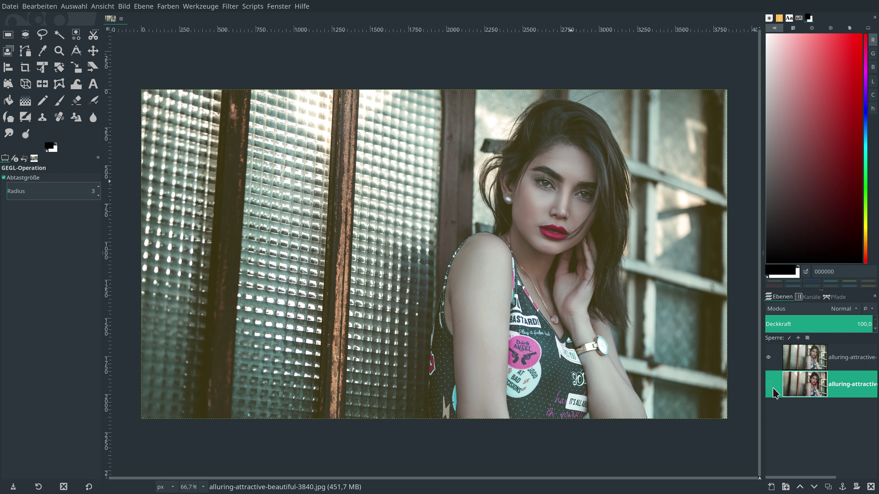
left_click(768, 358)
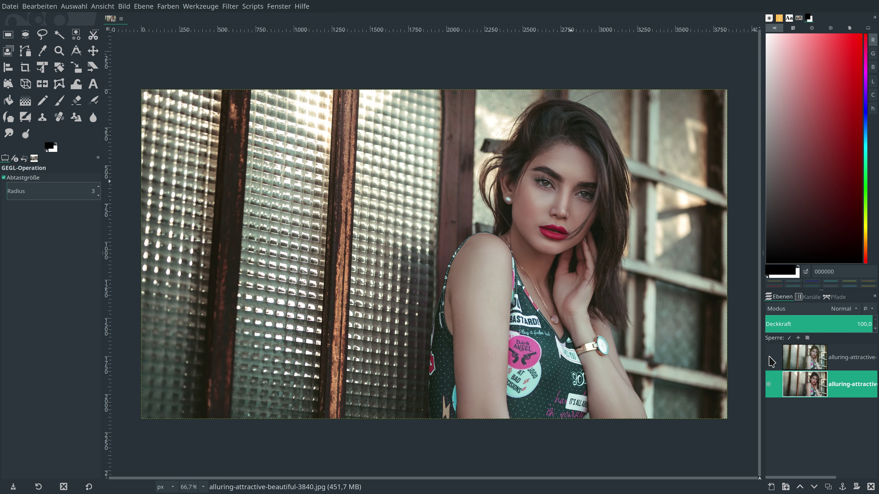
left_click(768, 358)
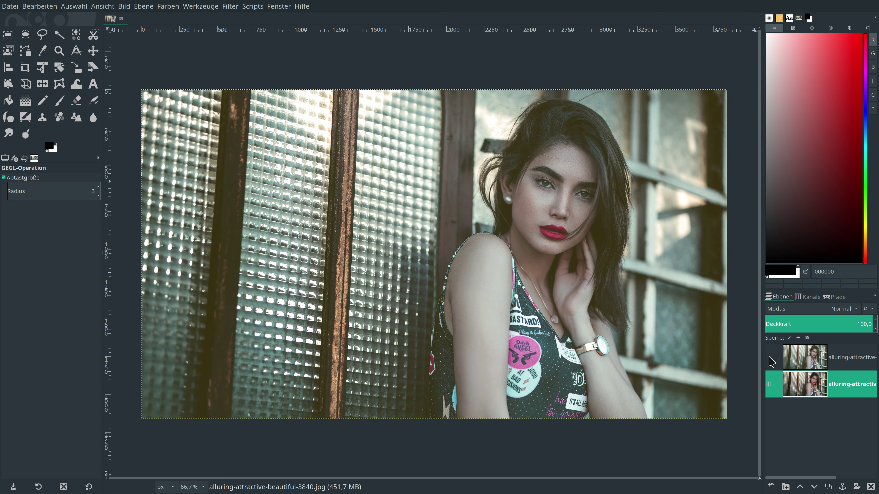
Hide the original photo layer and duplicate the merged layer
left_click(806, 363)
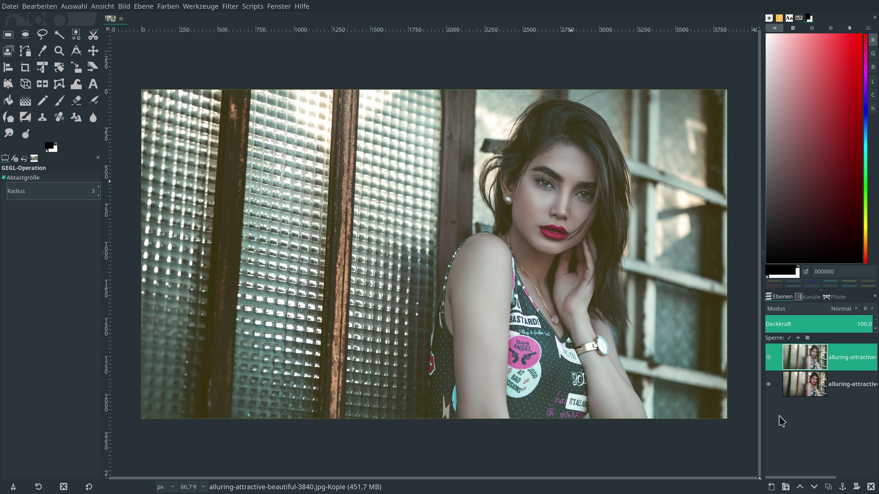
left_click(768, 384)
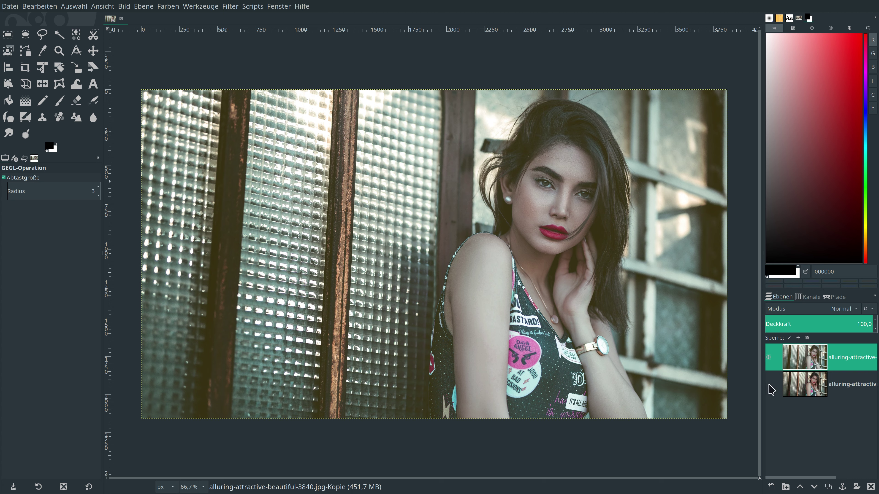
left_click(827, 487)
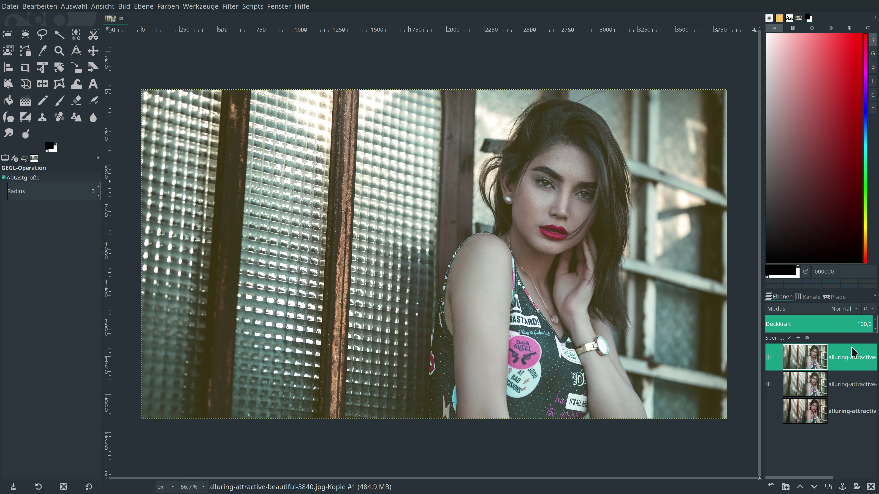
Open Kurven on the duplicated layer, try the Cross-Processing-1 preset and reset all the curves
left_click(168, 6)
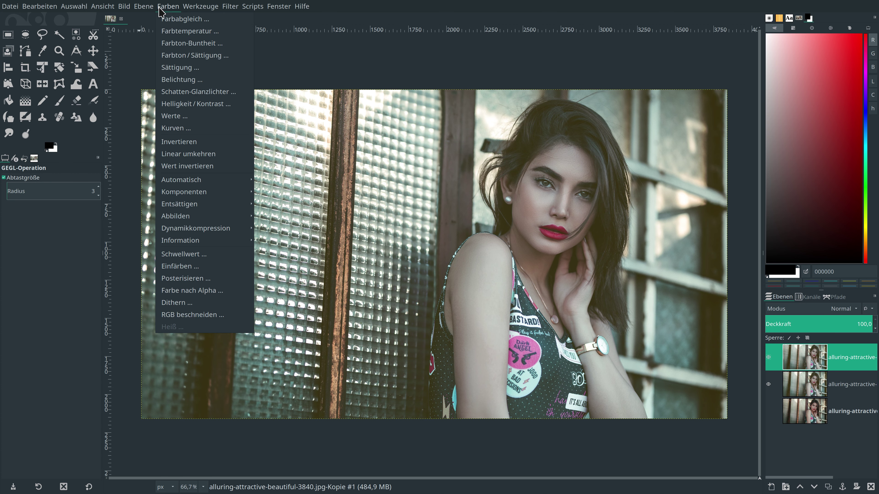
left_click(173, 128)
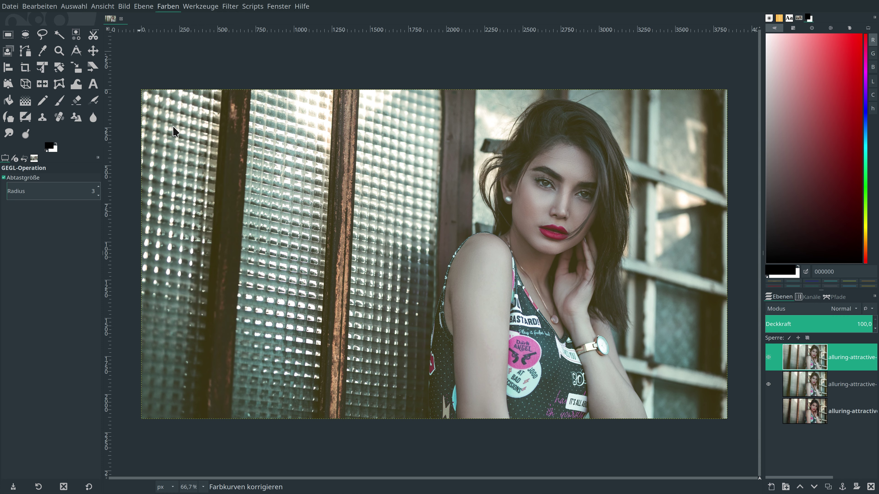
left_click(187, 121)
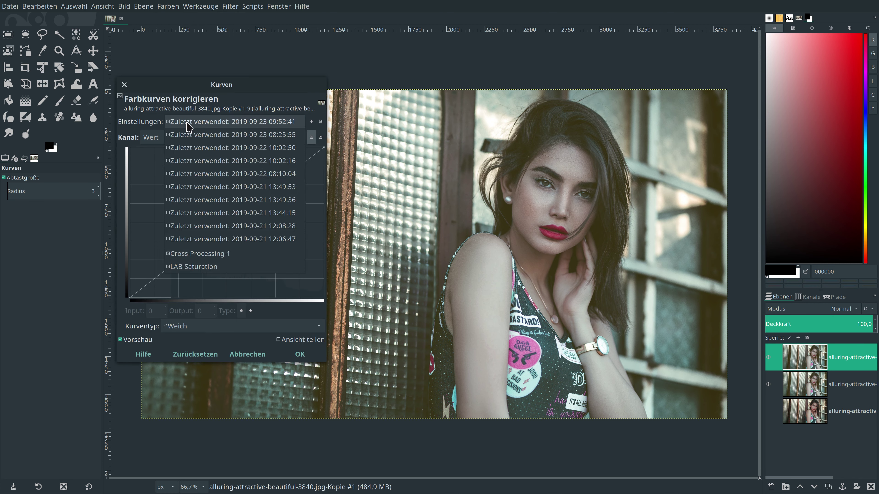
left_click(225, 254)
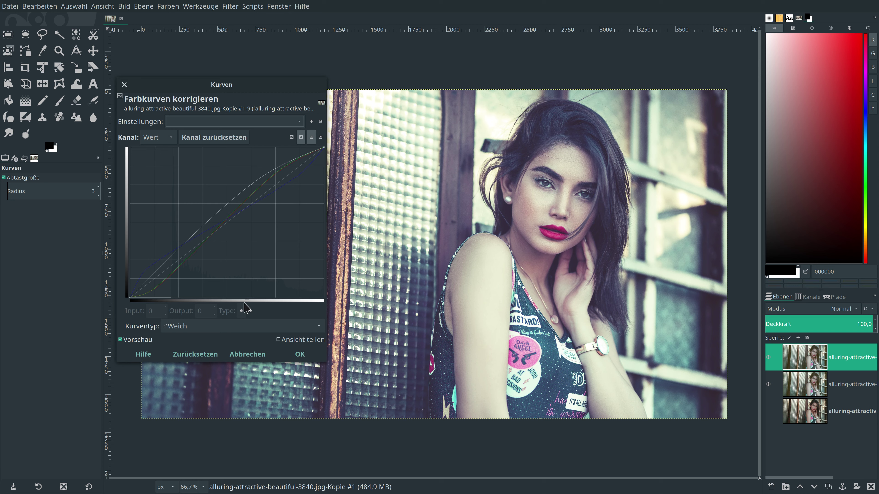
left_click(195, 354)
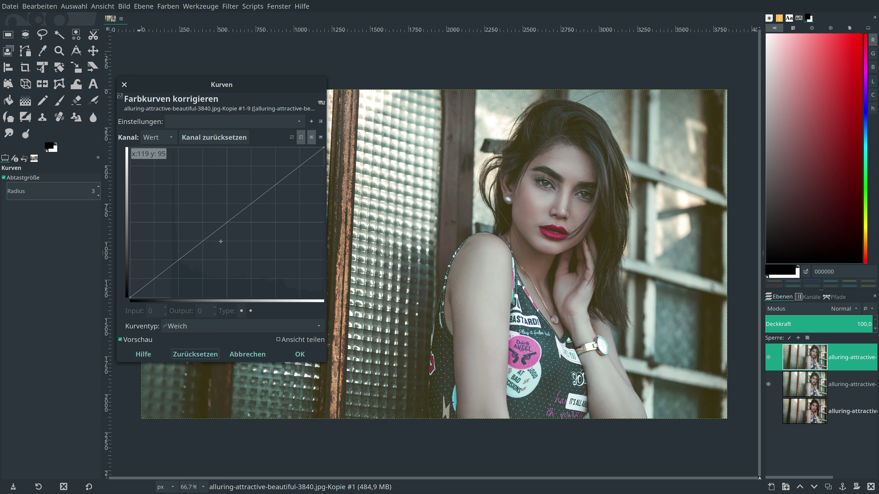
Brighten the Wert curve with a point at input 161, output 189
left_click_drag(258, 196, 255, 189)
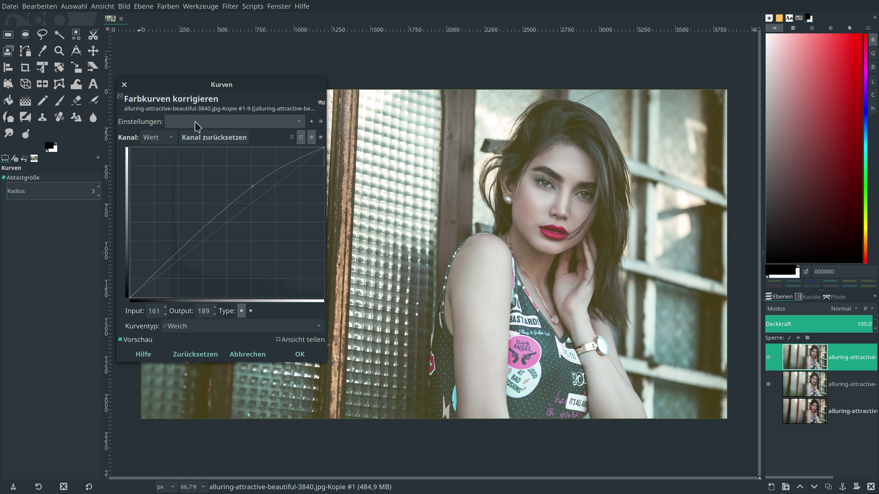
left_click(196, 124)
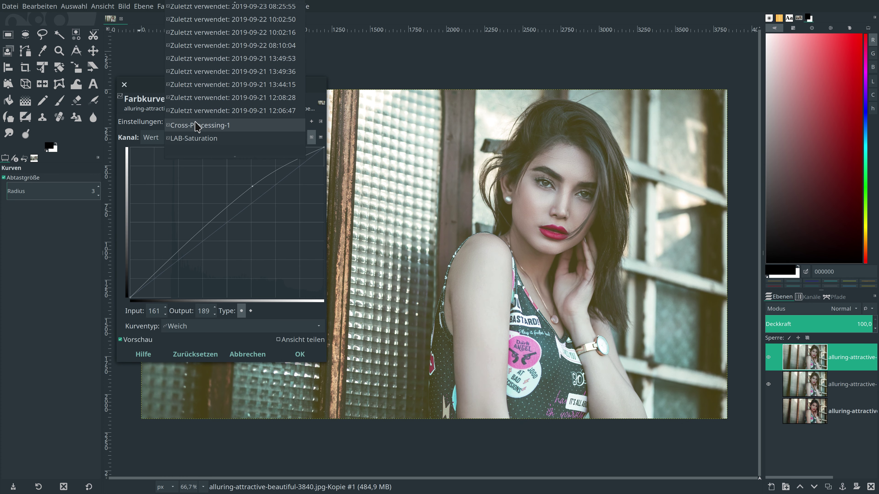
left_click(460, 4)
Shape the Rot curve into an S with points at input 55, output 34 and input 203, output 219
left_click(161, 138)
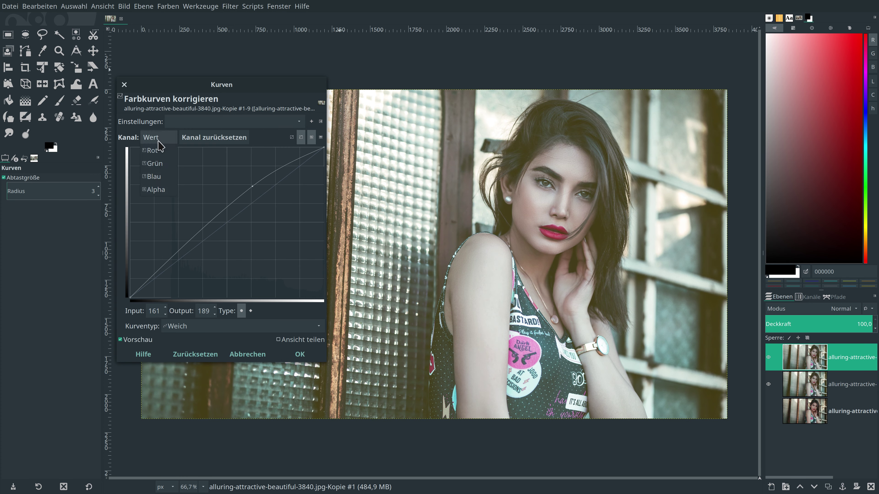
left_click(153, 150)
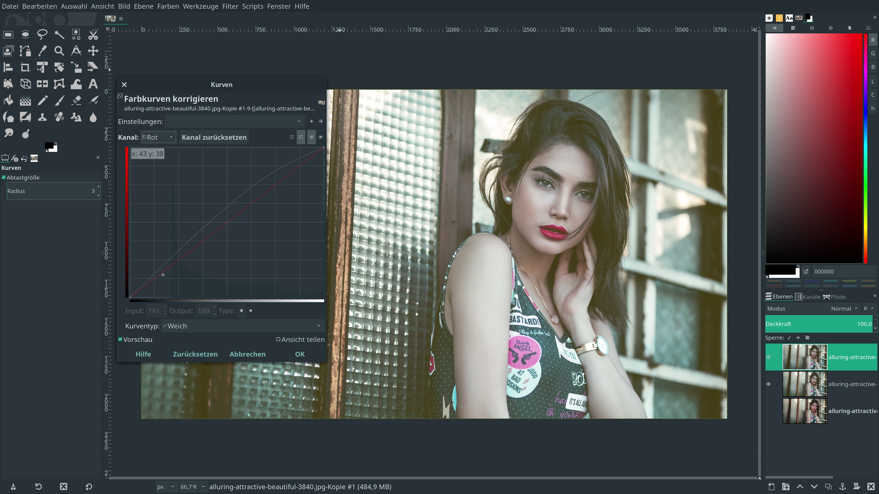
left_click(171, 276)
left_click_drag(171, 278, 171, 277)
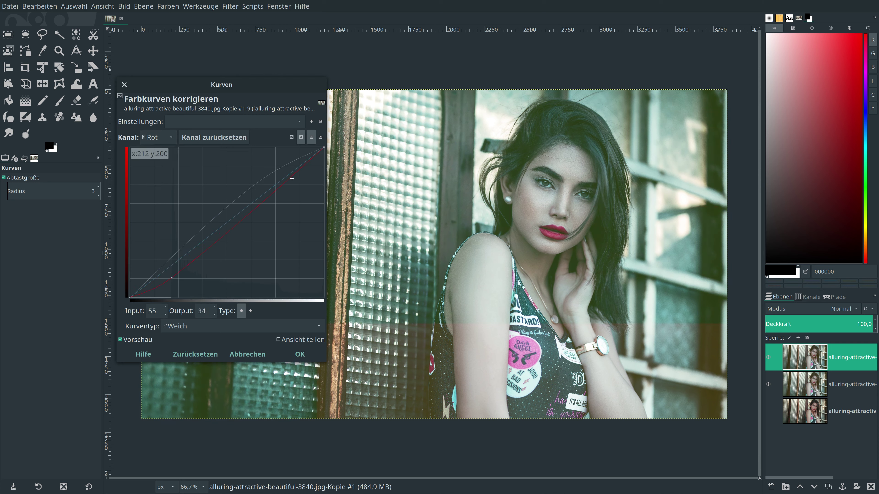
left_click_drag(291, 179, 287, 169)
Shape the Grün curve into an S with points at input 46, output 28 and input 206, output 221
left_click(162, 138)
left_click(167, 149)
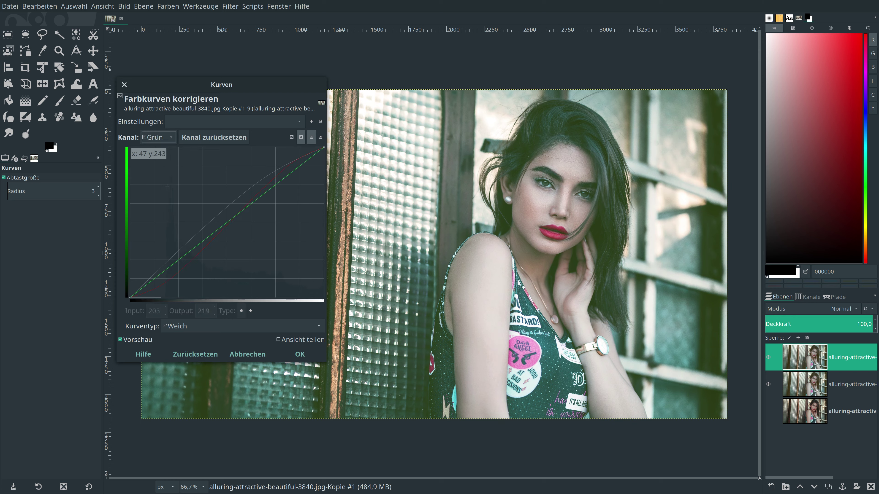
left_click_drag(165, 272, 165, 283)
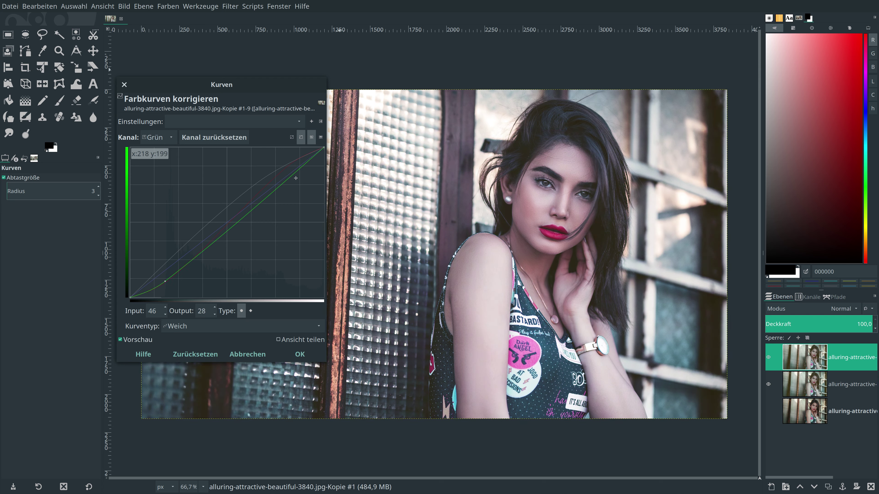
left_click_drag(288, 174, 286, 167)
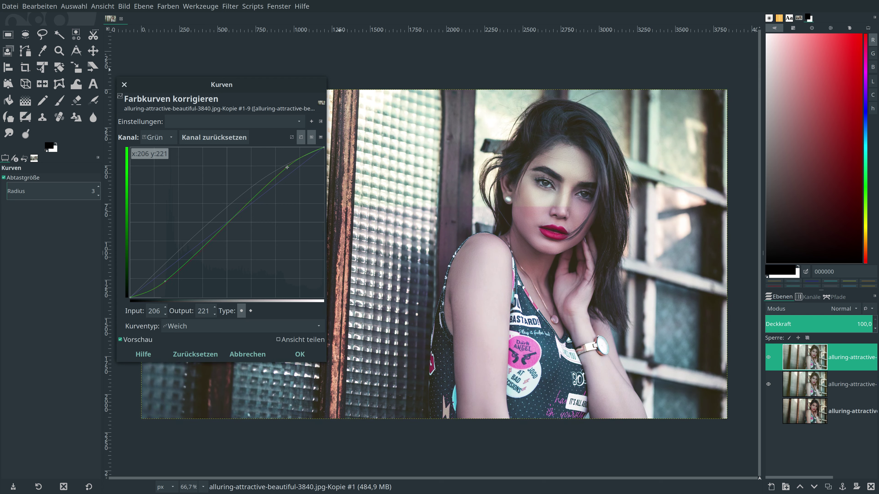
Shape the Blau curve into an inverted S with points at input 32, output 61 and input 219, output 194
left_click(165, 140)
left_click(162, 153)
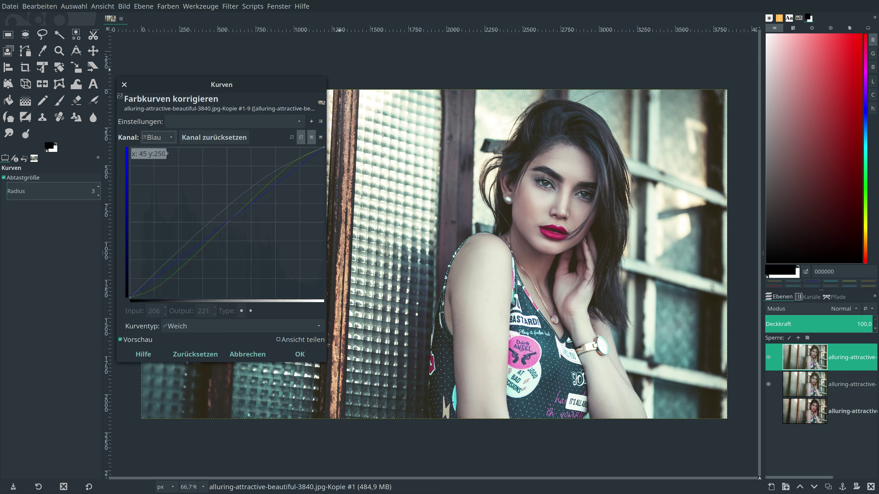
left_click_drag(167, 271, 154, 261)
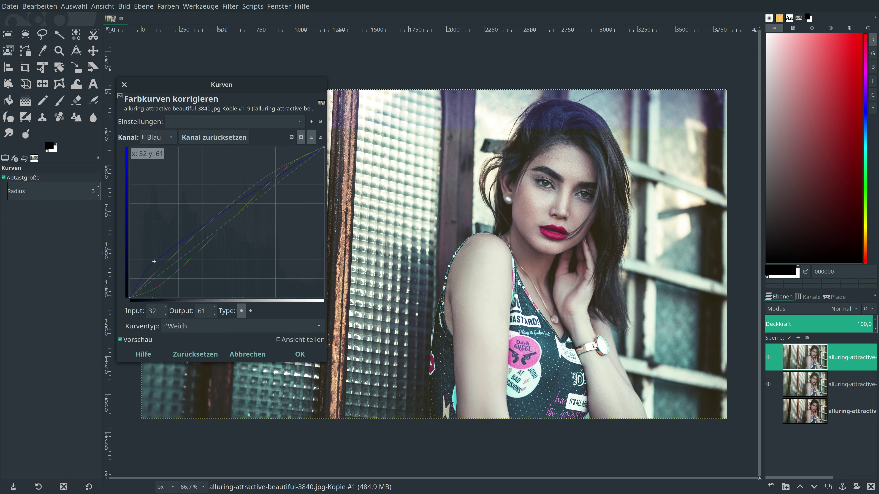
left_click_drag(277, 172, 296, 183)
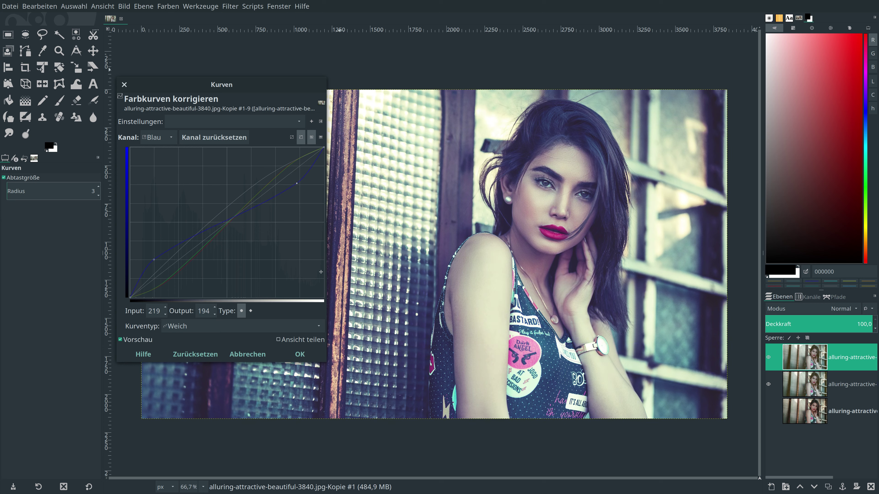
Save the curve settings as the preset Cross-Processing-2 and apply the curves to the duplicated layer
left_click(223, 122)
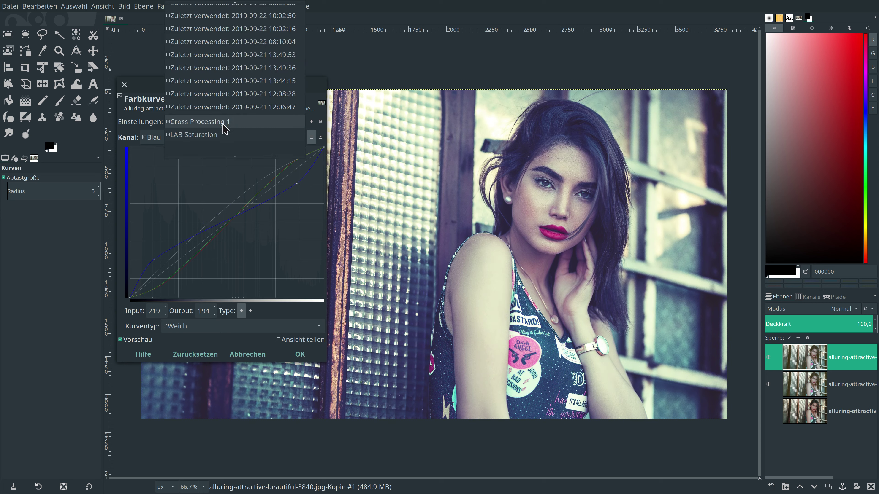
left_click(437, 52)
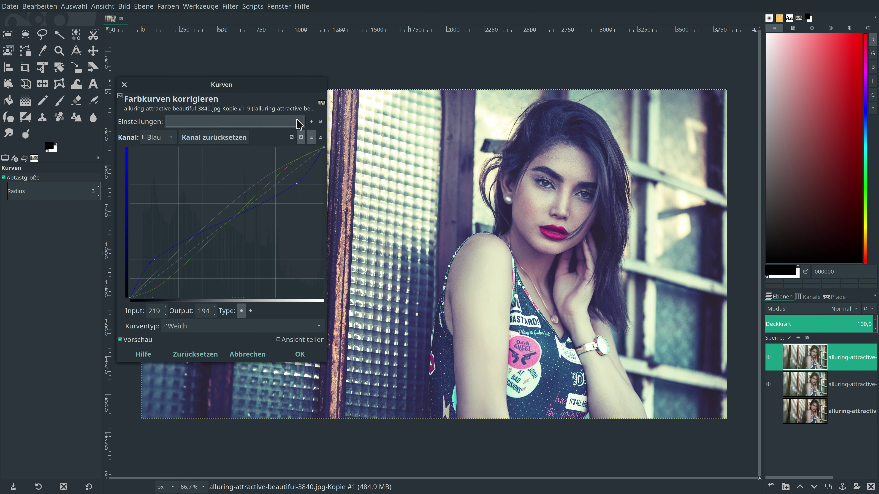
left_click(311, 121)
type("Cross-Processing-2")
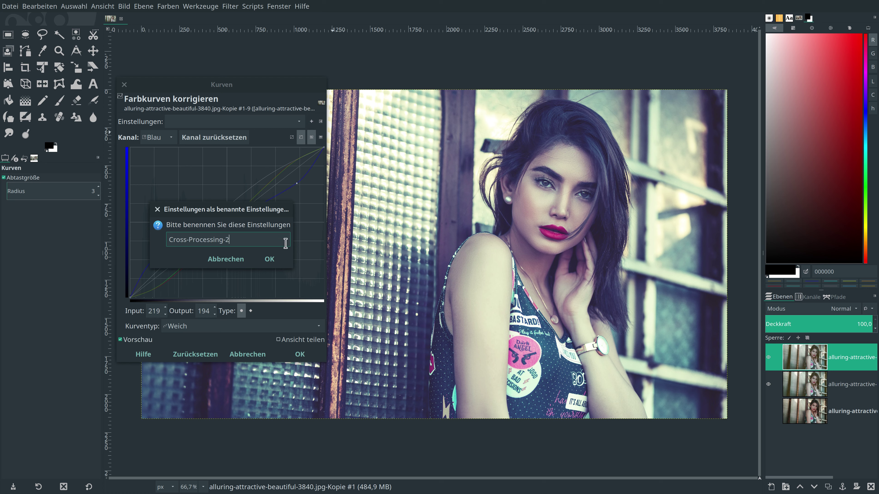
left_click(270, 259)
left_click(284, 354)
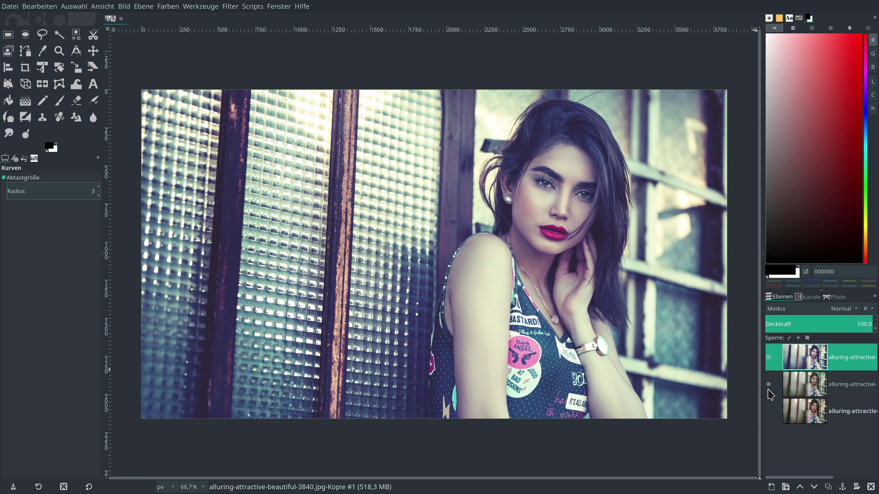
Hide the top layer and rename the merged layer below it as Split-Toning
left_click(768, 357)
left_click(844, 390)
double_click(844, 387)
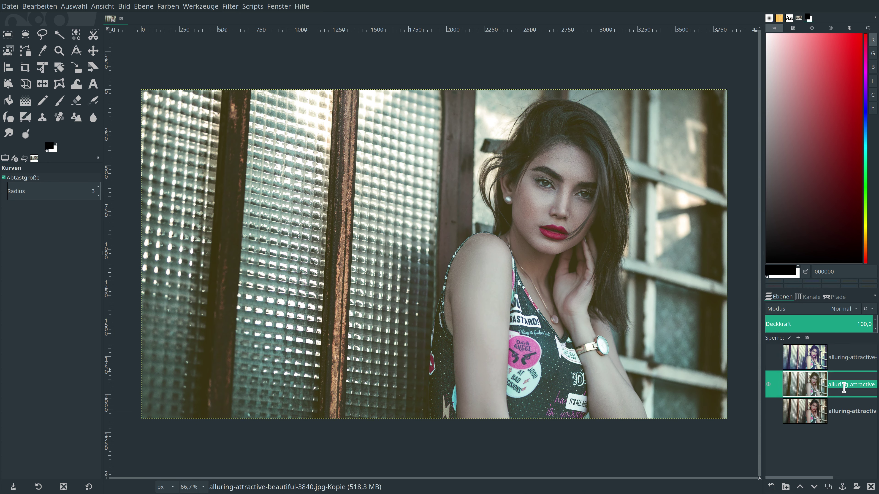
type("Split-Toning")
key("Return")
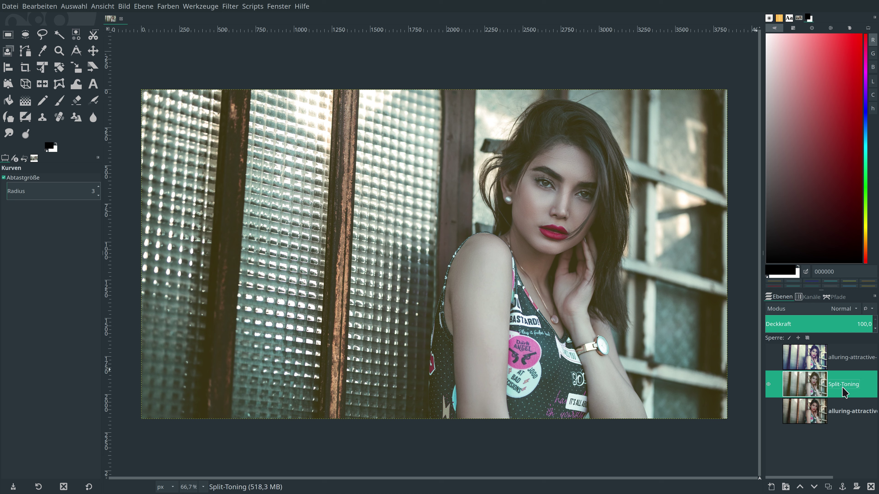
Show the top layer again, rename it as Split/Cross-Process and widen the layers dock to fit the name
left_click(768, 357)
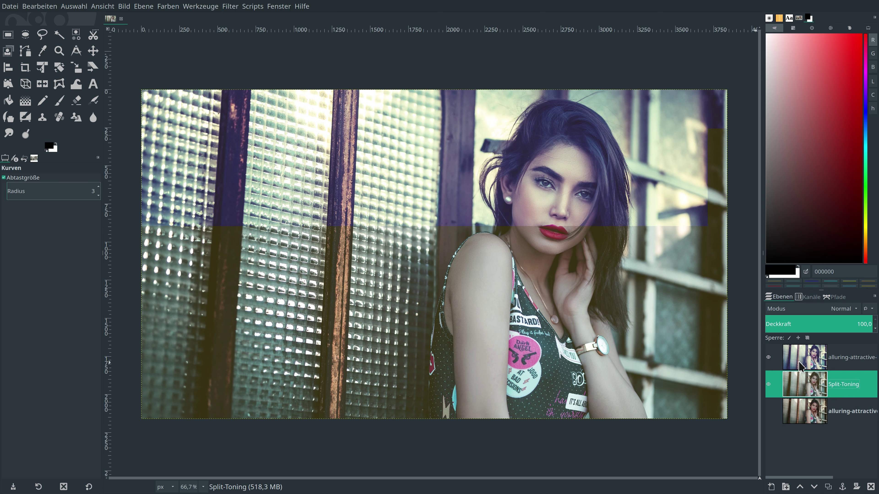
left_click(831, 365)
double_click(840, 359)
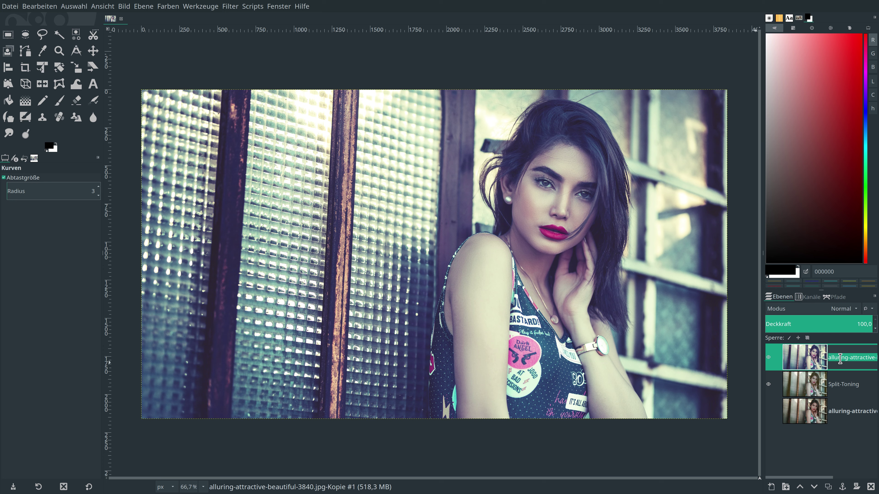
type("Split/Cross-Process")
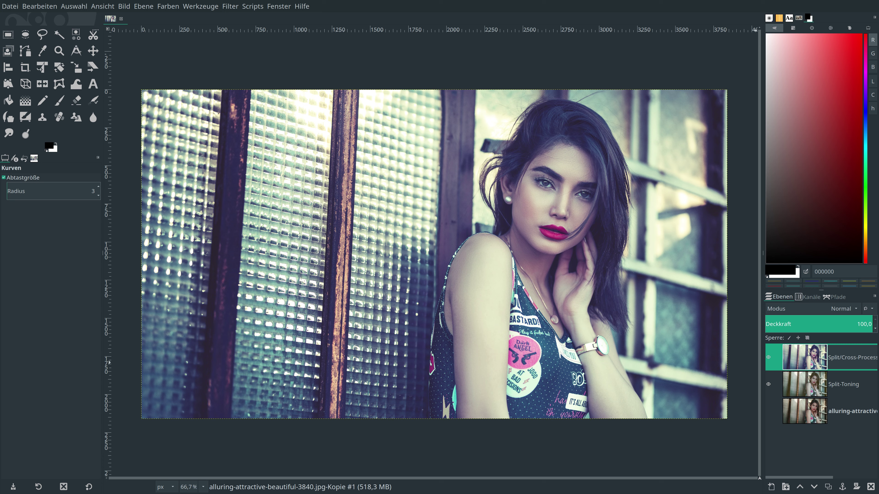
left_click(840, 358)
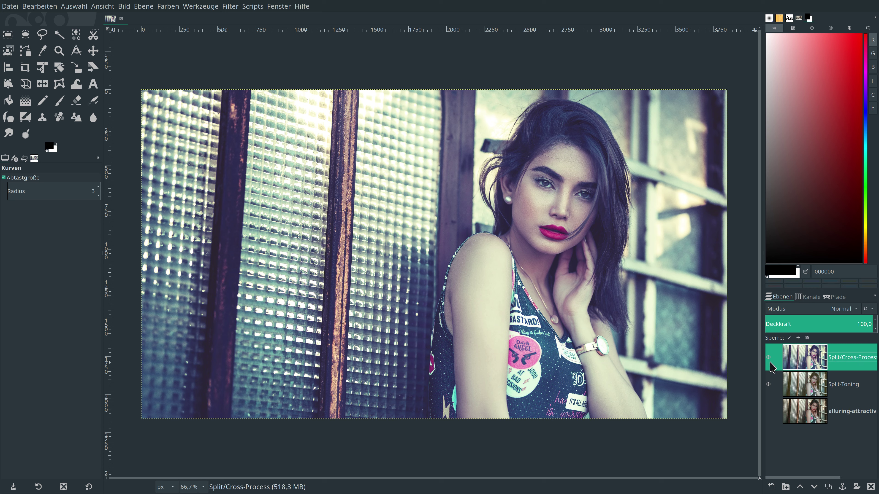
left_click_drag(760, 357, 750, 357)
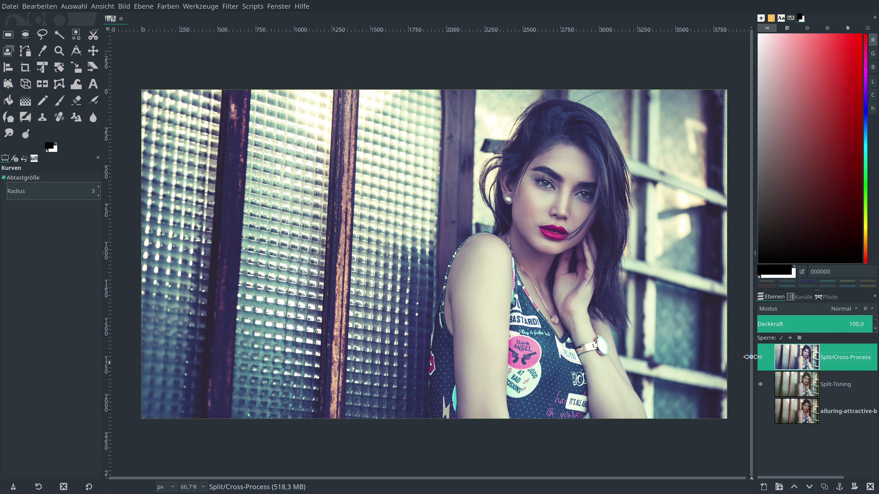
Rename the bottom layer as Original and make it visible
double_click(857, 412)
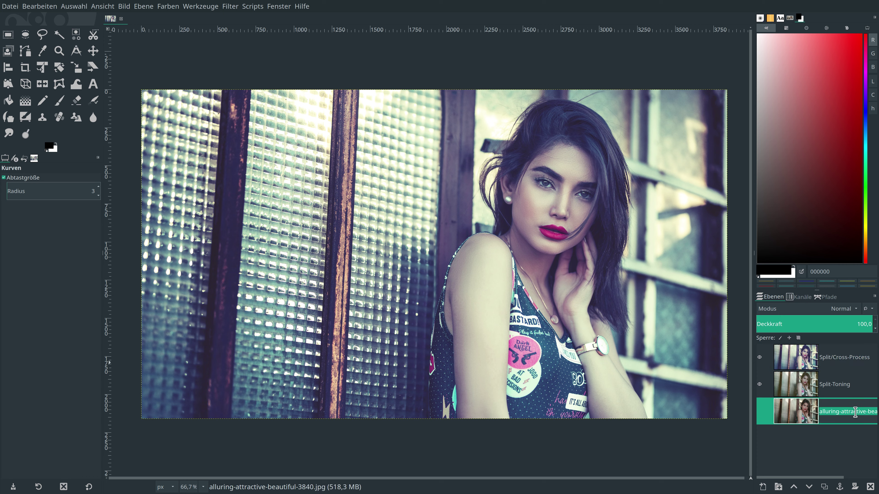
type("Or")
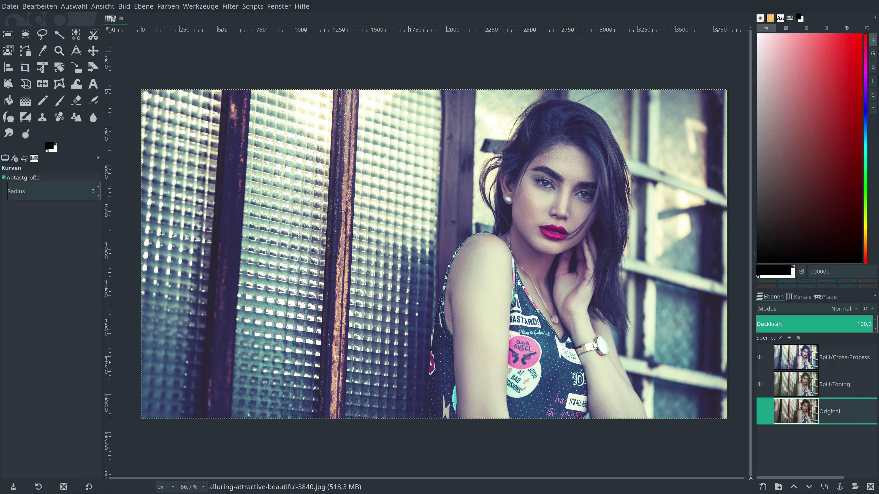
type("iginal")
key("Return")
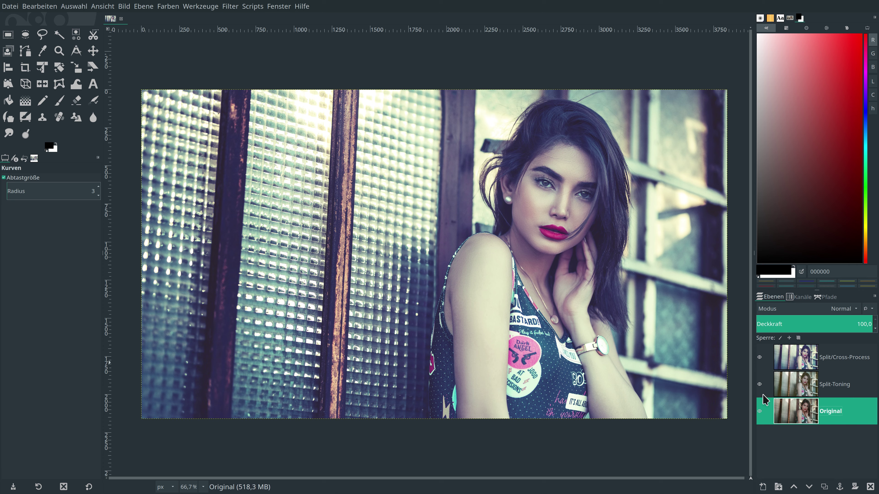
Compare the grading stages by hiding both graded layers, then showing Split-Toning and Split/Cross-Process again one after the other
left_click(760, 357)
left_click(760, 385)
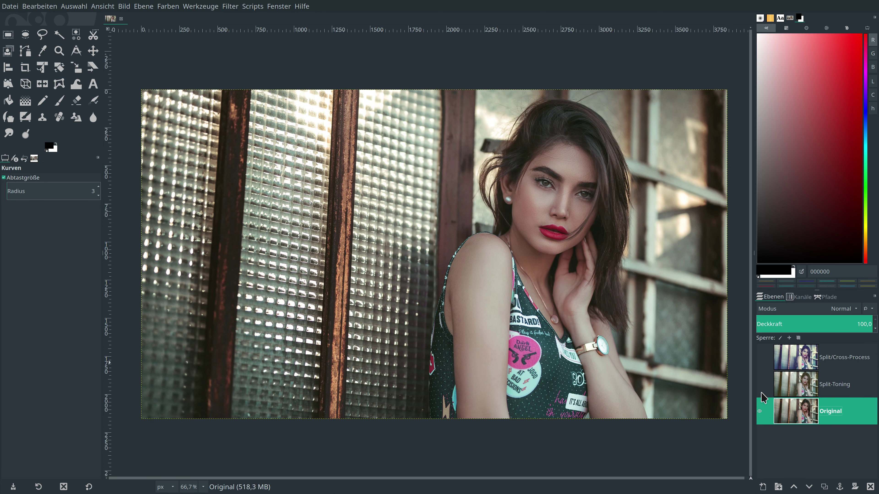
left_click(758, 385)
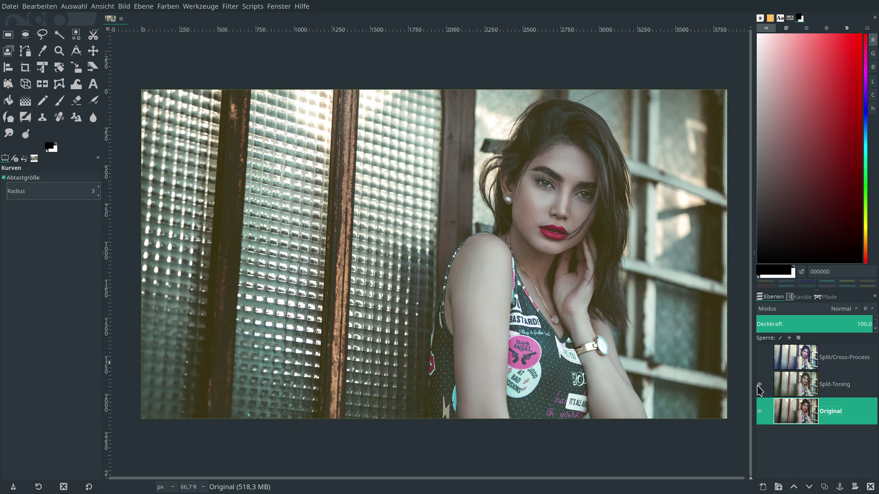
left_click(759, 357)
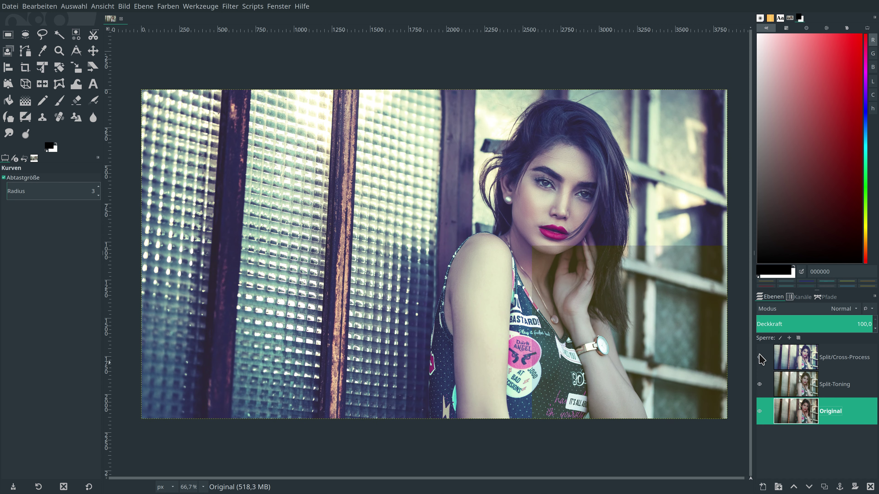
Hide the Split/Cross-Process layer and make Split-Toning the active layer
left_click(793, 362)
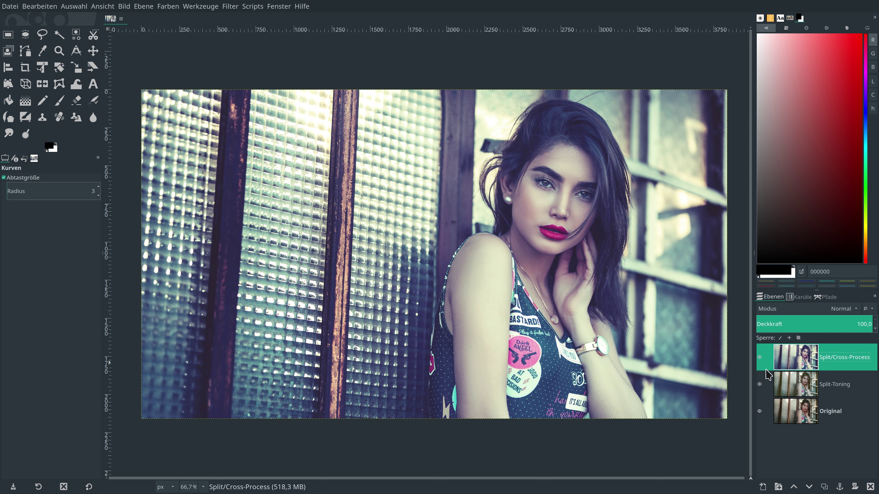
left_click(759, 357)
left_click(803, 393)
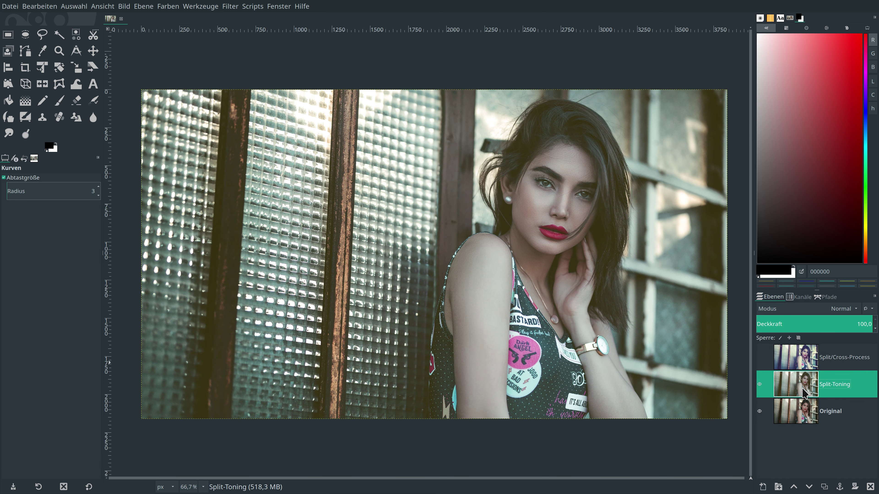